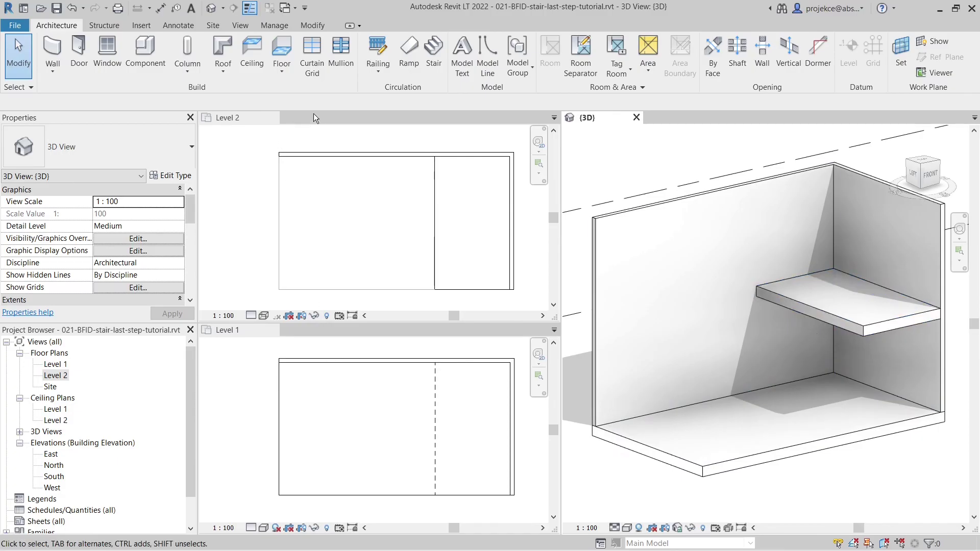
Step: Start a new stair and set its type to Cast-In-Place Stair: Monolithic Stair
click(431, 69)
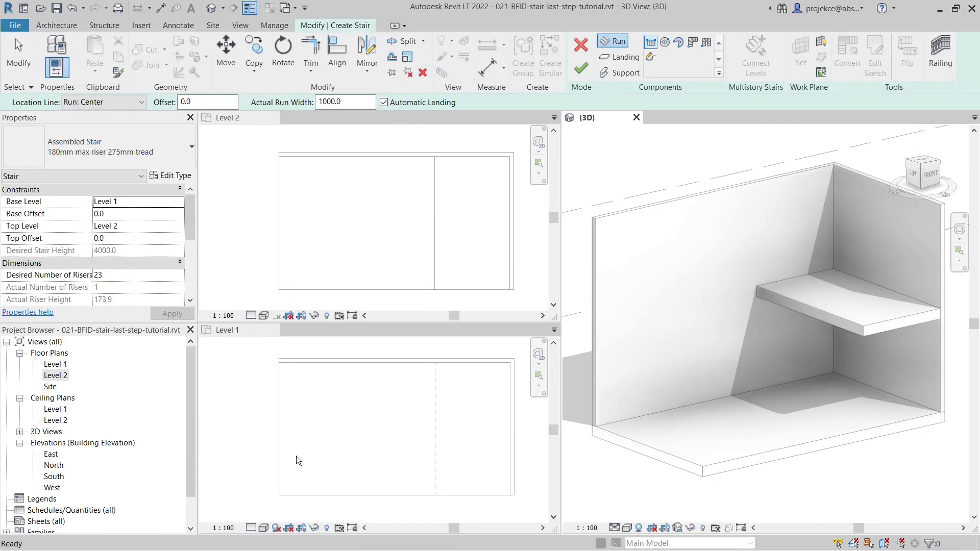
click(126, 148)
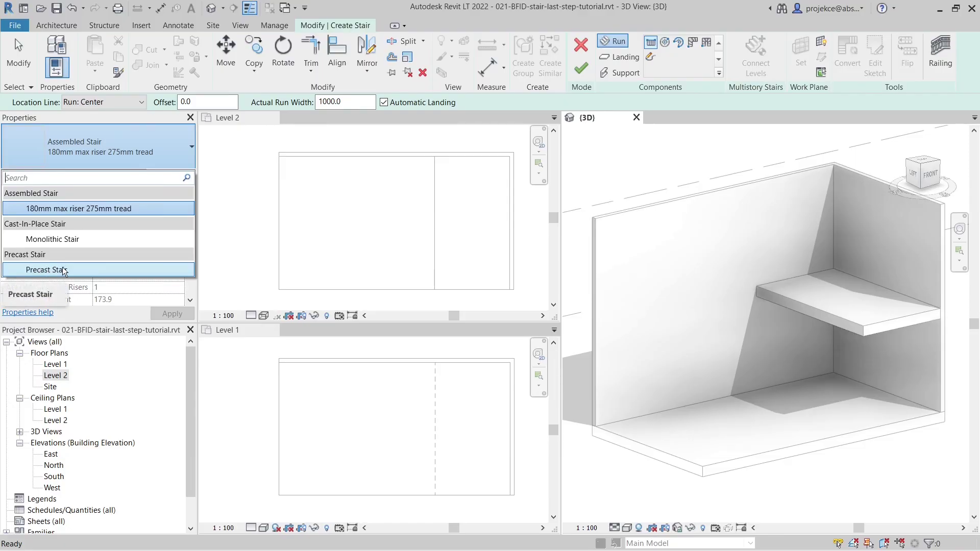
click(60, 239)
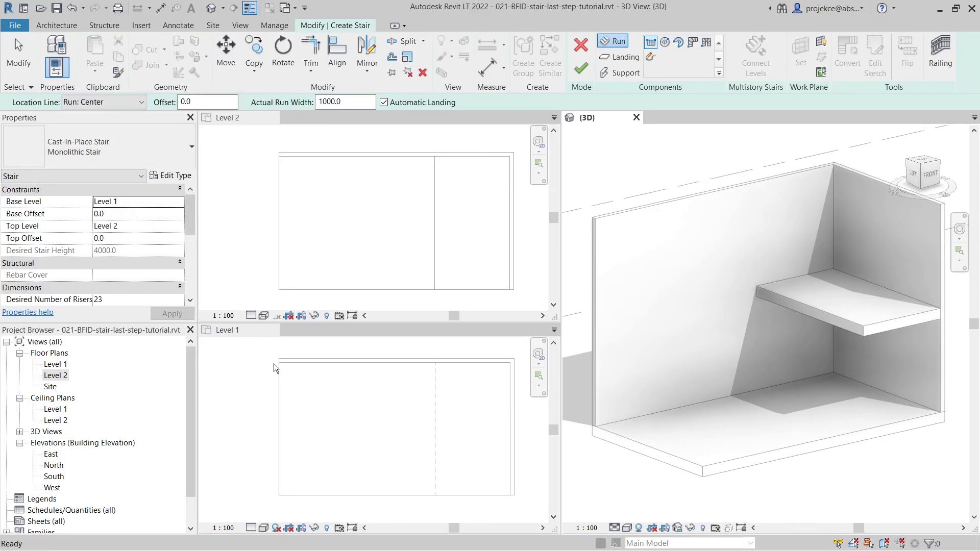
Step: Sketch the 23-riser stair run in the Level 1 plan
click(289, 395)
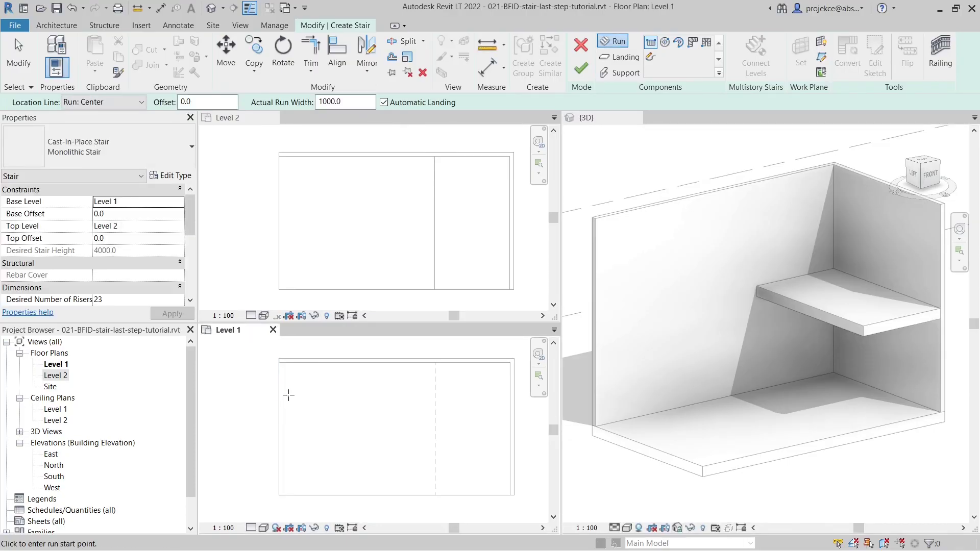
click(288, 395)
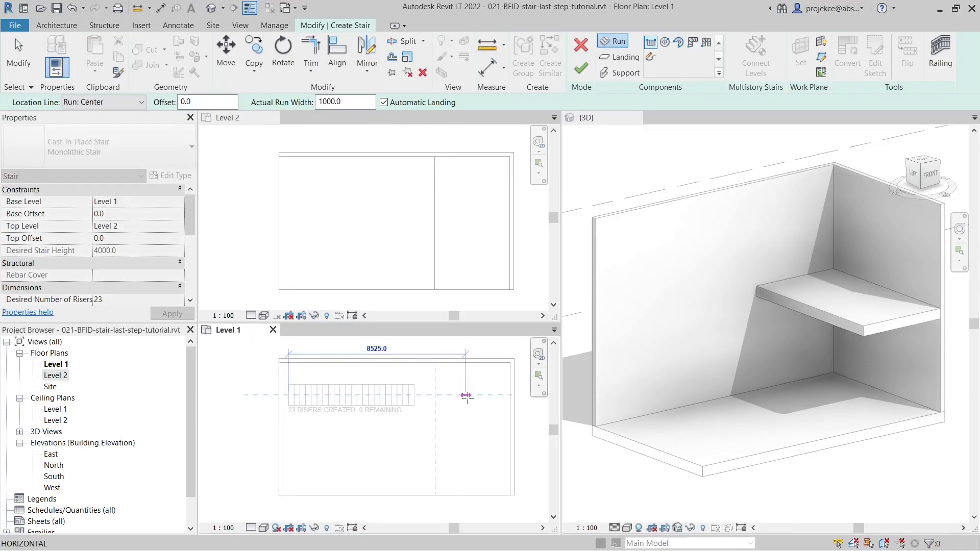
click(468, 397)
key(Escape)
scroll(434, 402, up, 1)
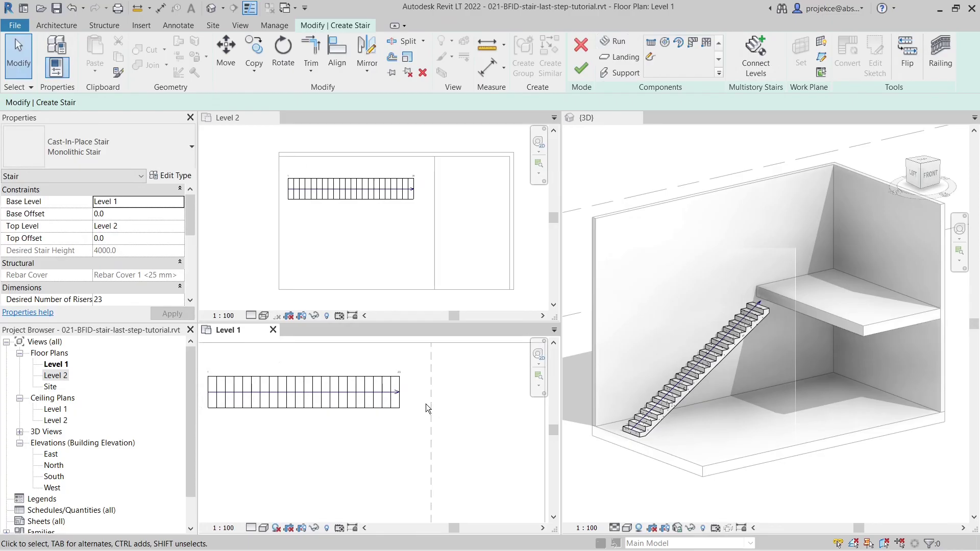
Step: Align the run's end to the dashed slab-edge line with AL and finish the stair
key(a)
key(l)
click(426, 403)
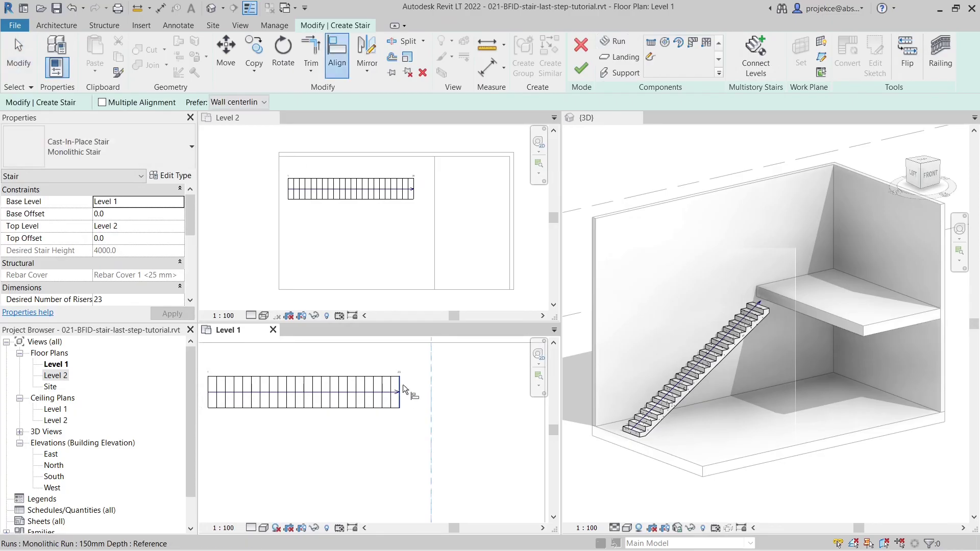
click(404, 389)
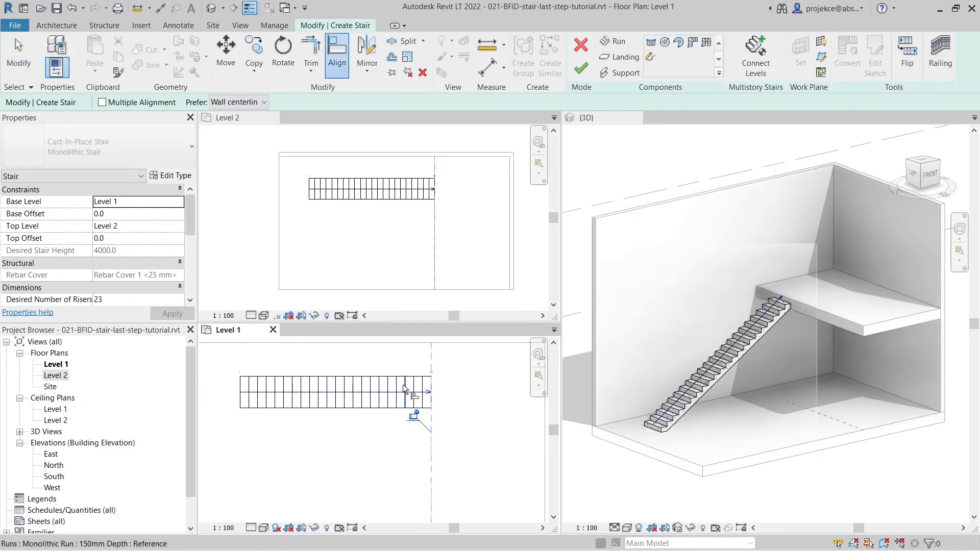
click(574, 74)
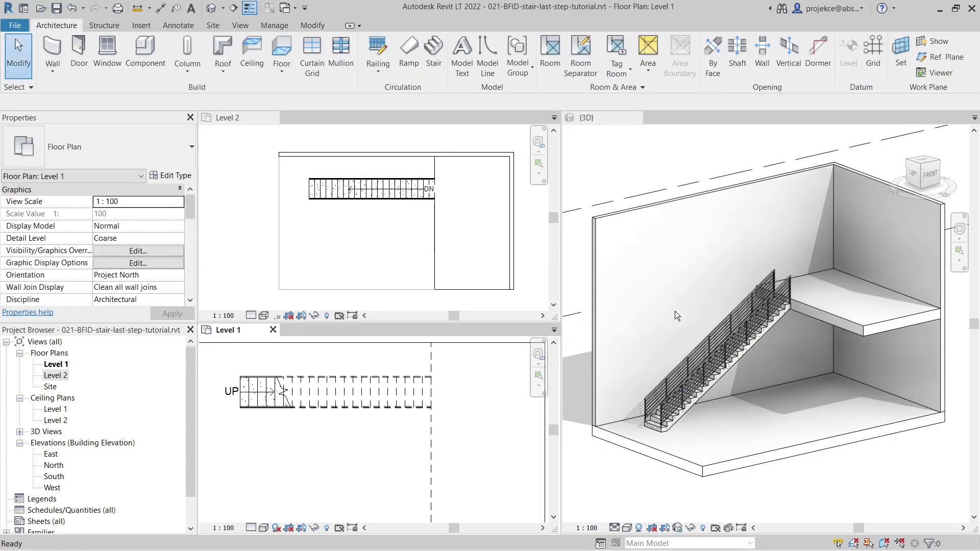
Step: Delete both railings of the monolithic stair in the 3D view, viewing its top
click(779, 298)
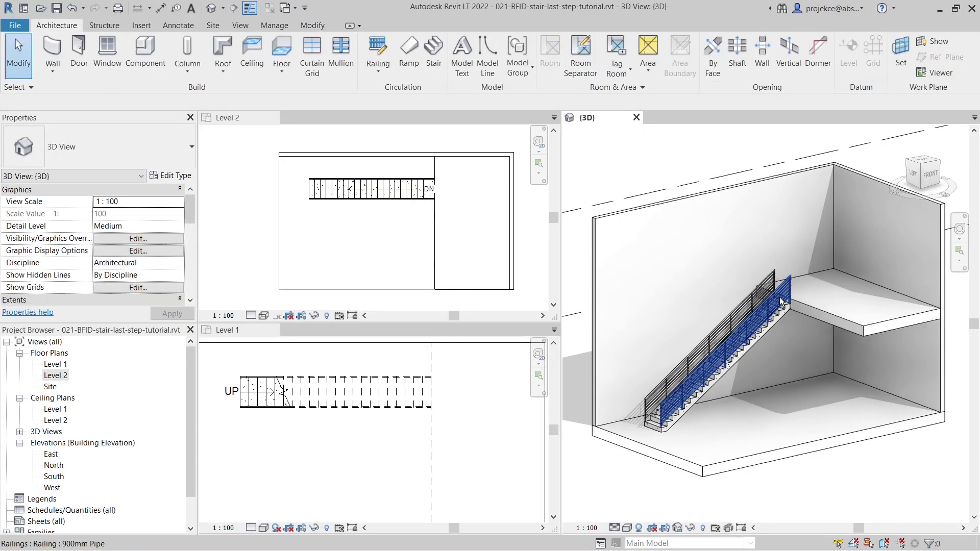
click(781, 302)
key(Escape)
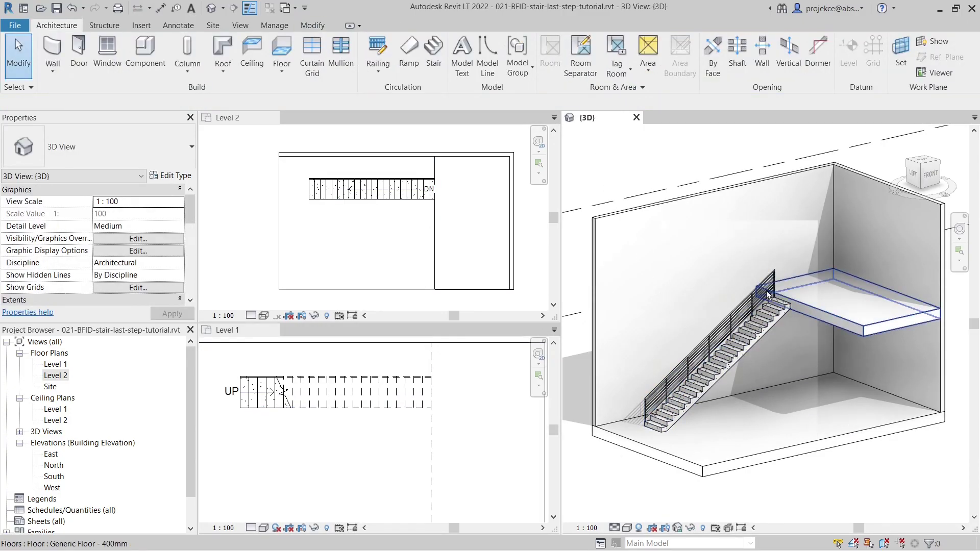
click(770, 297)
key(Delete)
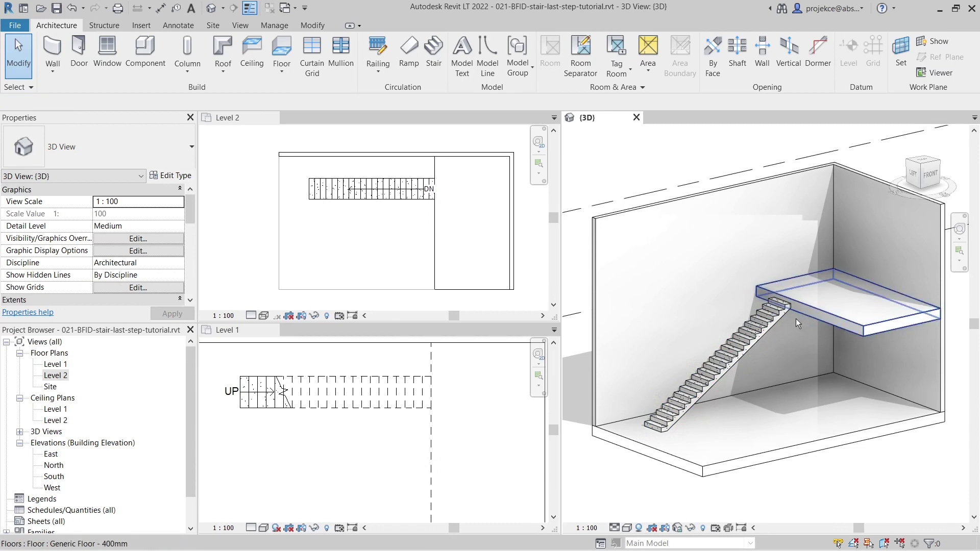
scroll(789, 314, up, 4)
middle_drag(778, 297, 755, 287)
scroll(755, 287, up, 2)
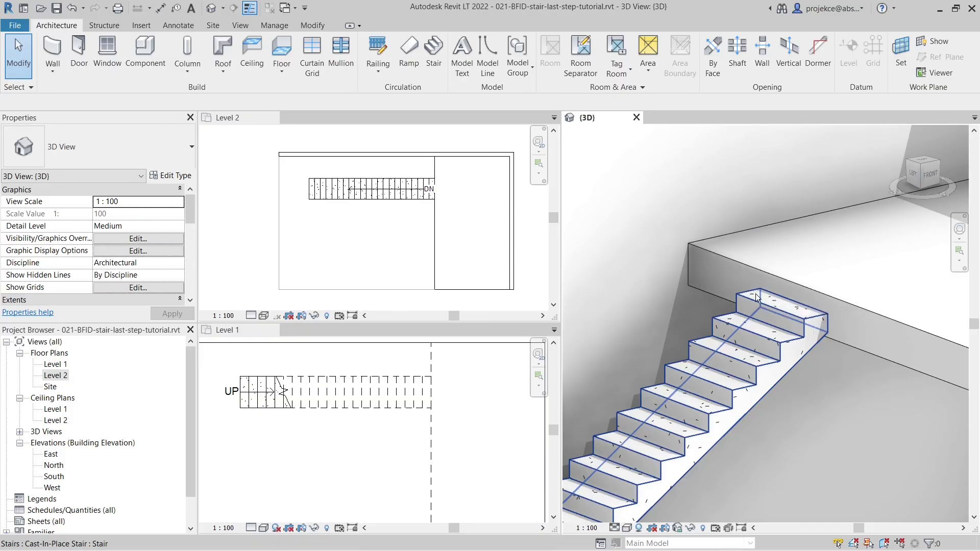
Step: Start an Assembled Stair 180mm max riser 275mm tread and sketch its run in Level 1
click(434, 51)
click(118, 137)
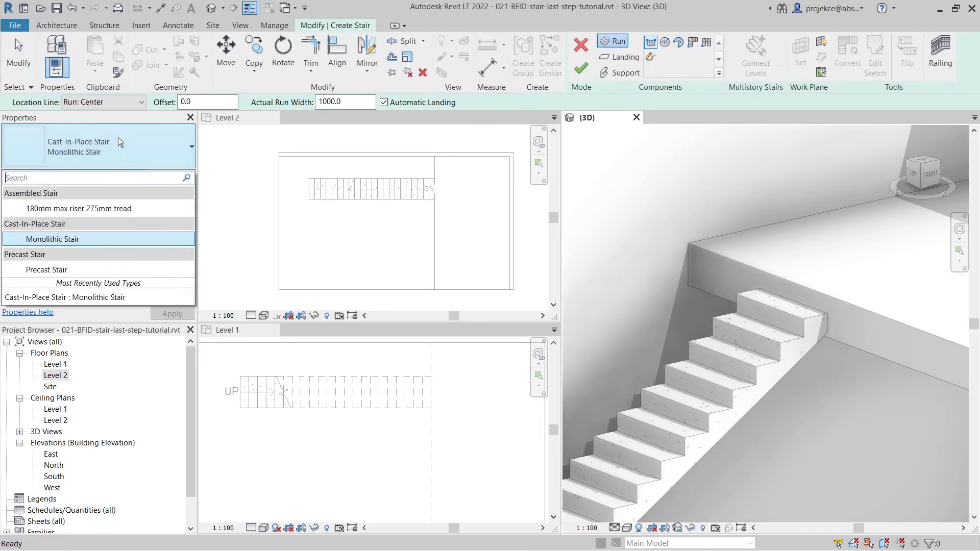
click(88, 209)
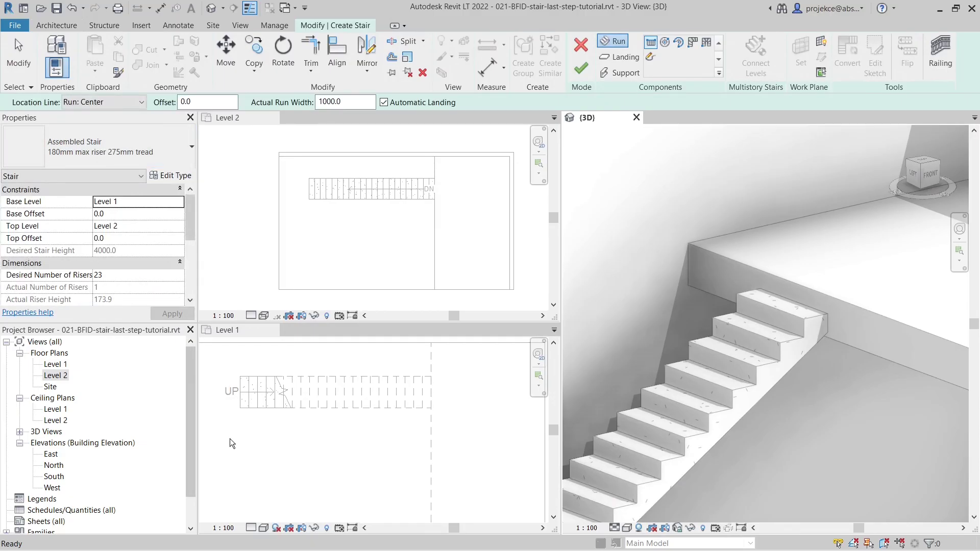
middle_drag(231, 443, 291, 417)
click(263, 407)
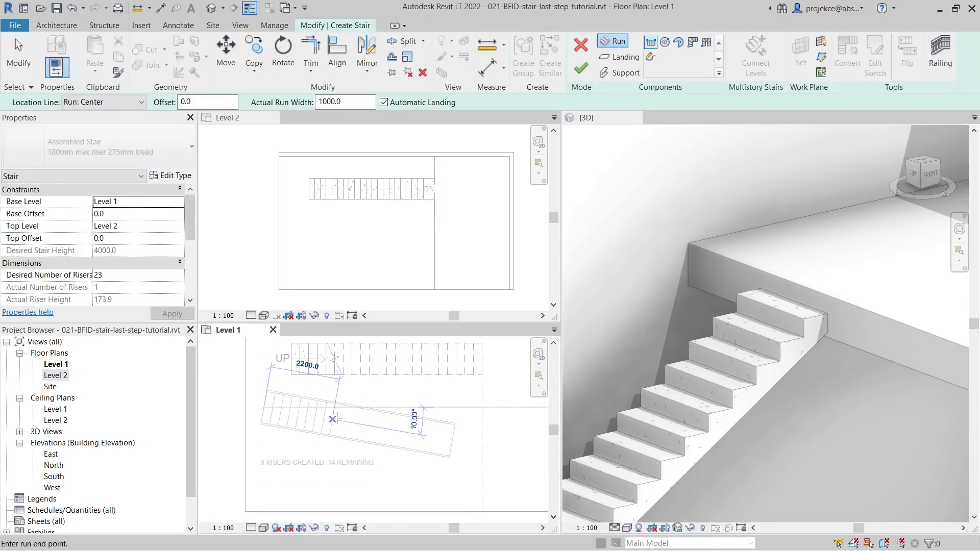
click(498, 409)
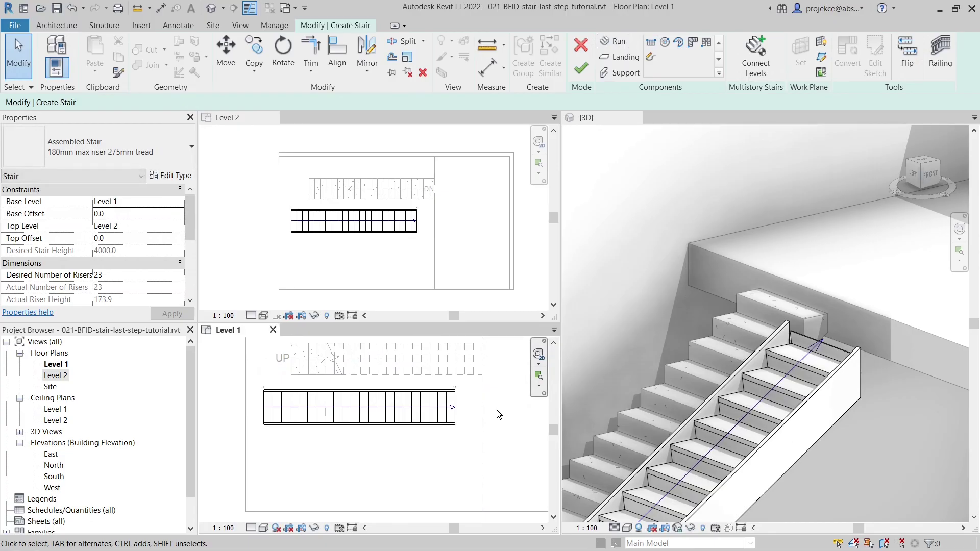
Step: Align the new run's end to the slab edge with AL and finish the stair
key(a)
key(l)
click(484, 412)
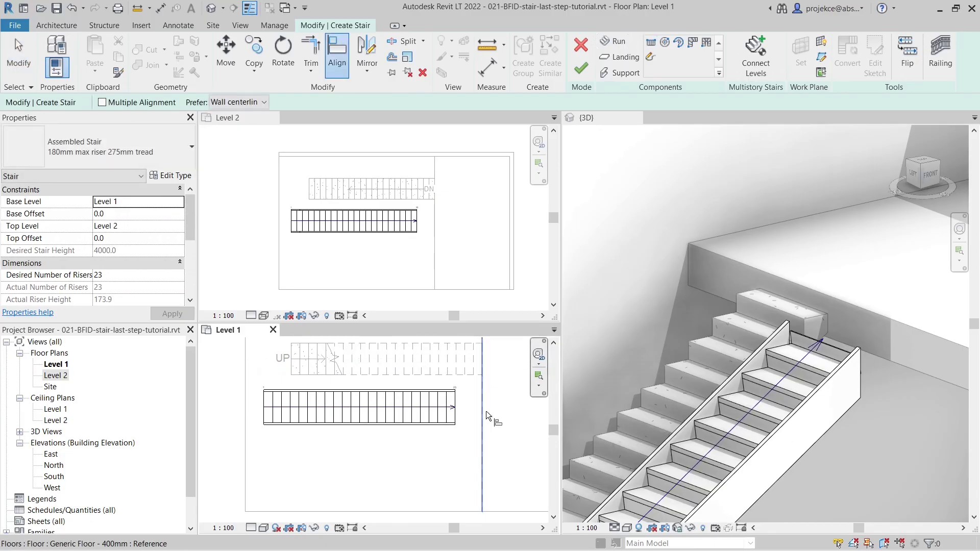
click(461, 403)
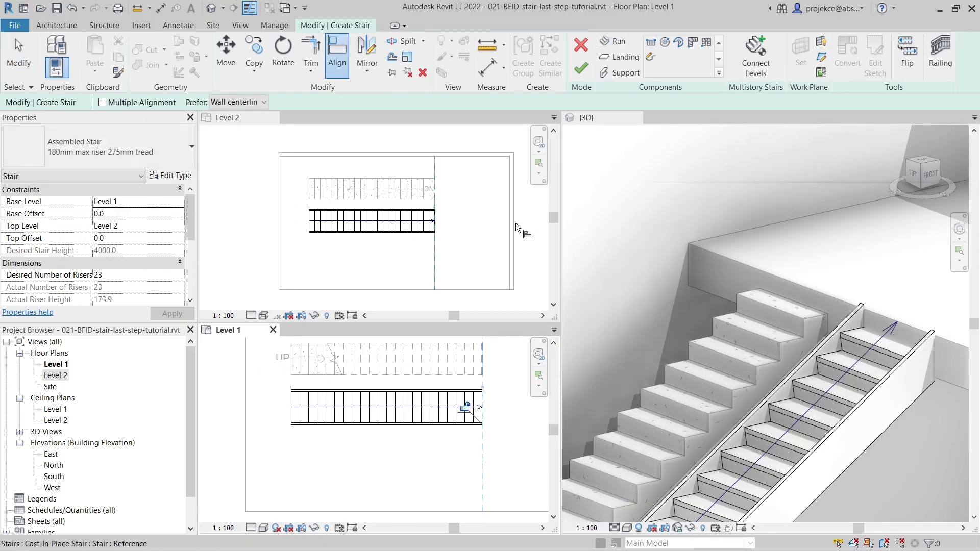
click(582, 68)
key(Escape)
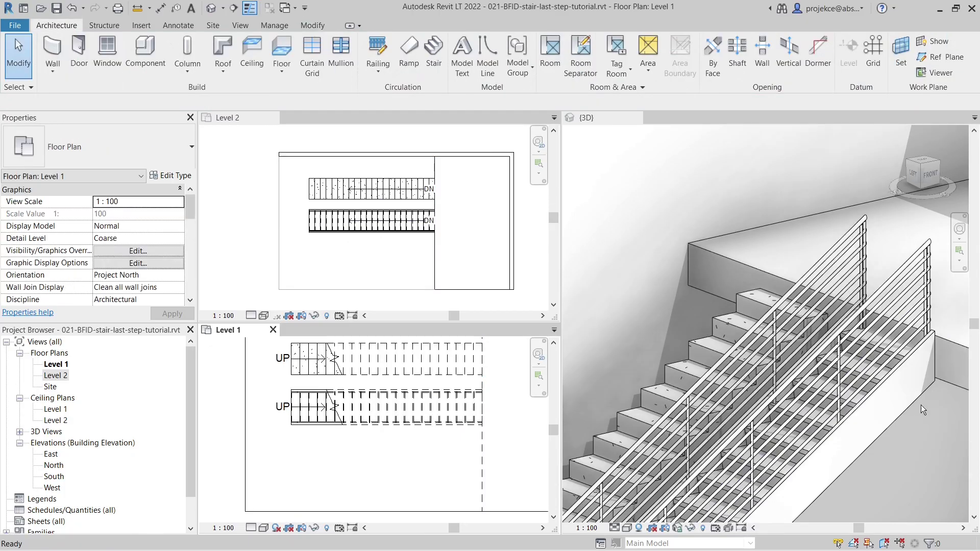
Step: Delete the assembled stair's right and left railings, then temporarily hide the Level 2 floor slab
click(899, 288)
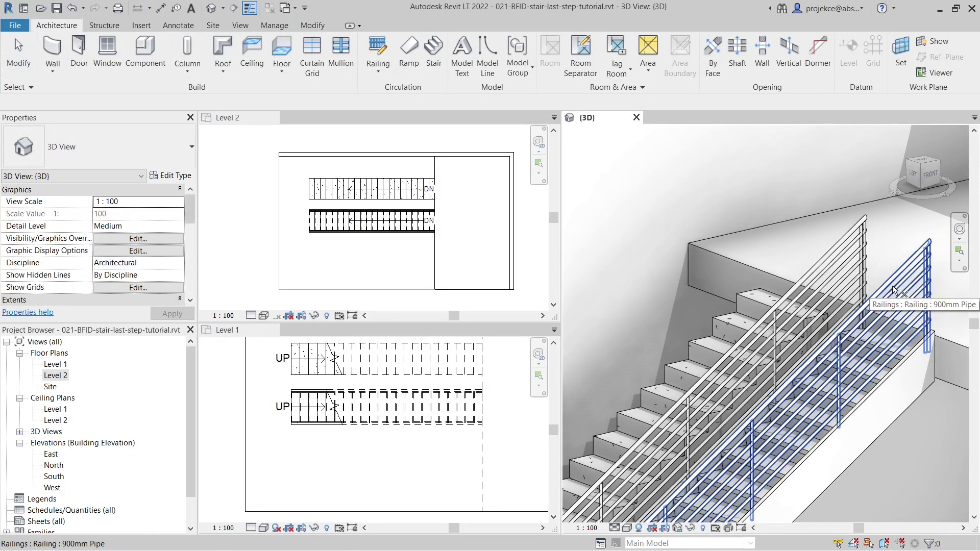
click(893, 286)
key(Delete)
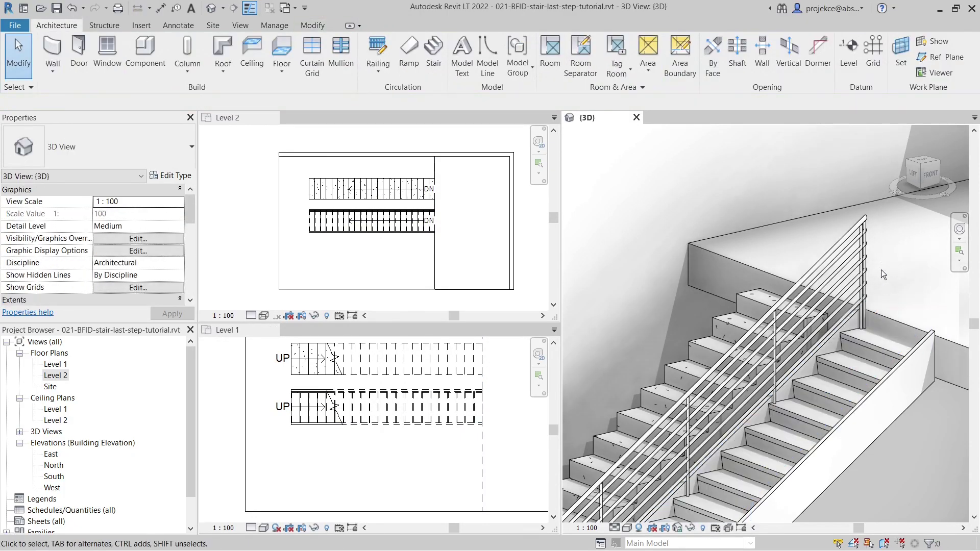
click(856, 252)
key(Delete)
middle_drag(885, 332, 812, 294)
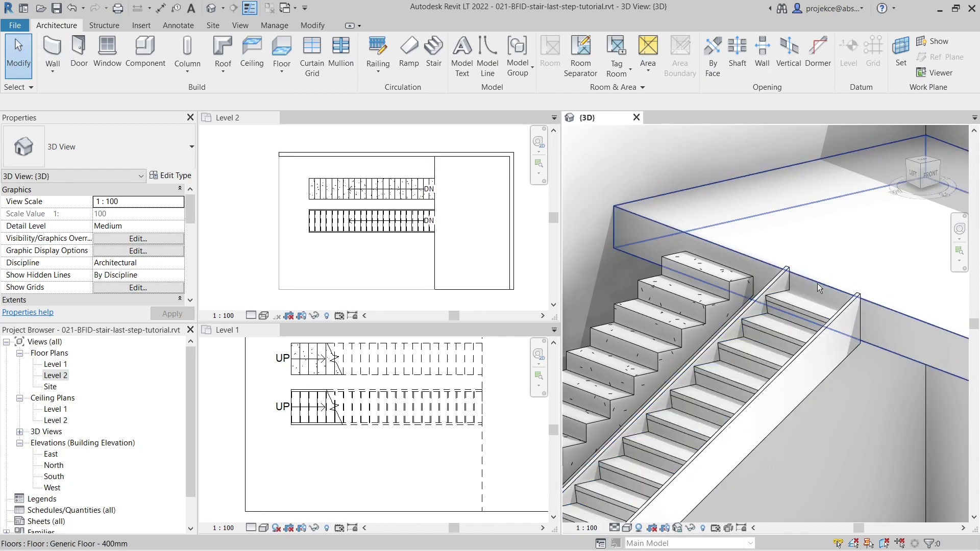
click(896, 312)
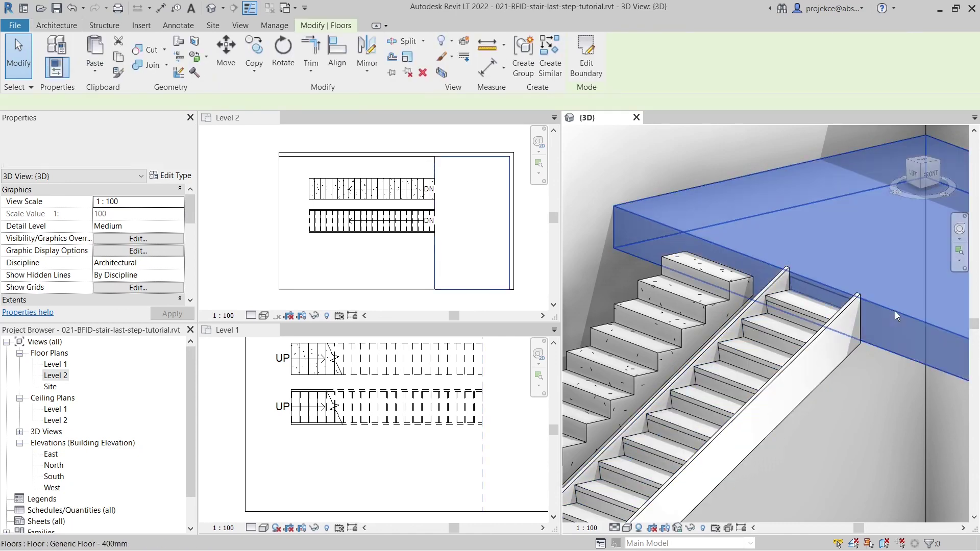
key(h)
key(h)
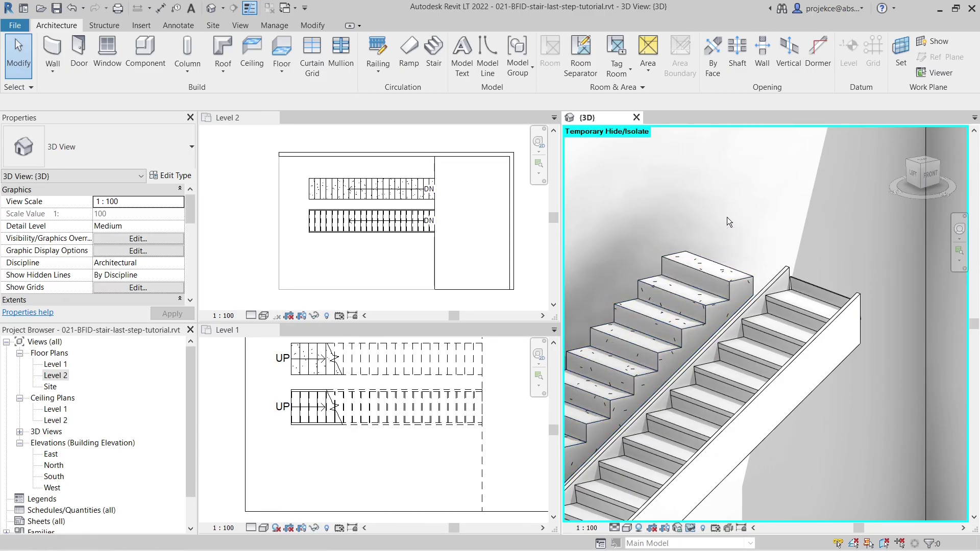
Step: Restore the hidden slab with HR and start a new stair of the Precast Stair type
key(h)
key(r)
click(425, 74)
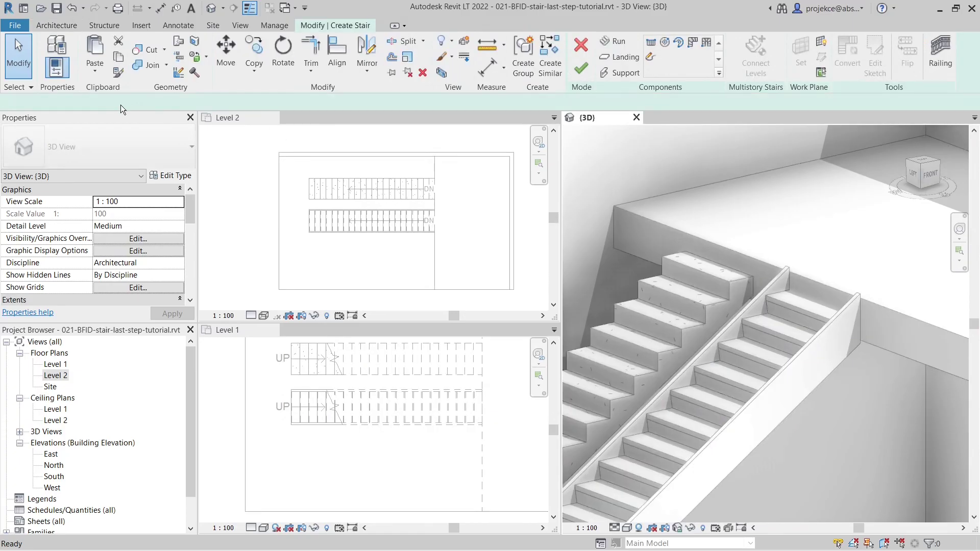
click(107, 144)
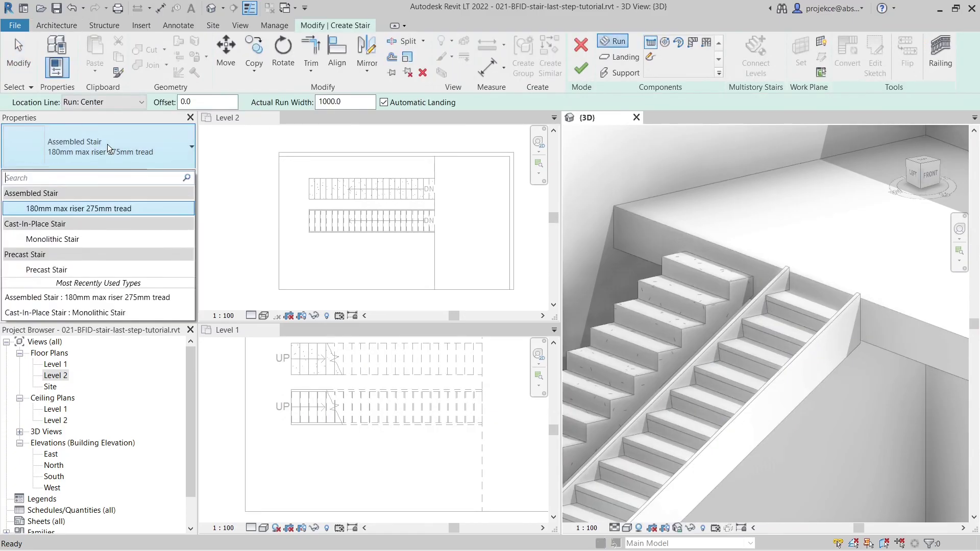
click(44, 269)
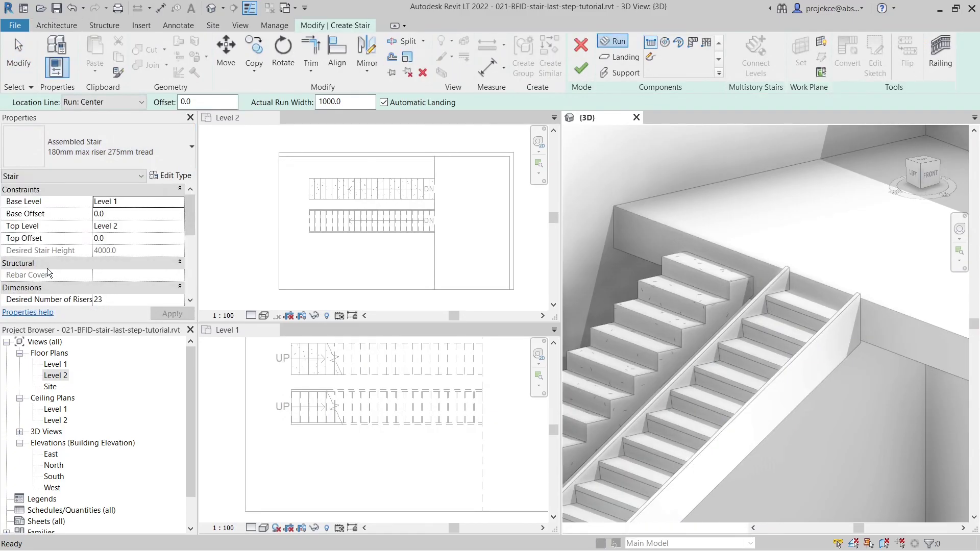
Step: Sketch the precast stair's run in the Level 1 plan
click(269, 462)
click(254, 468)
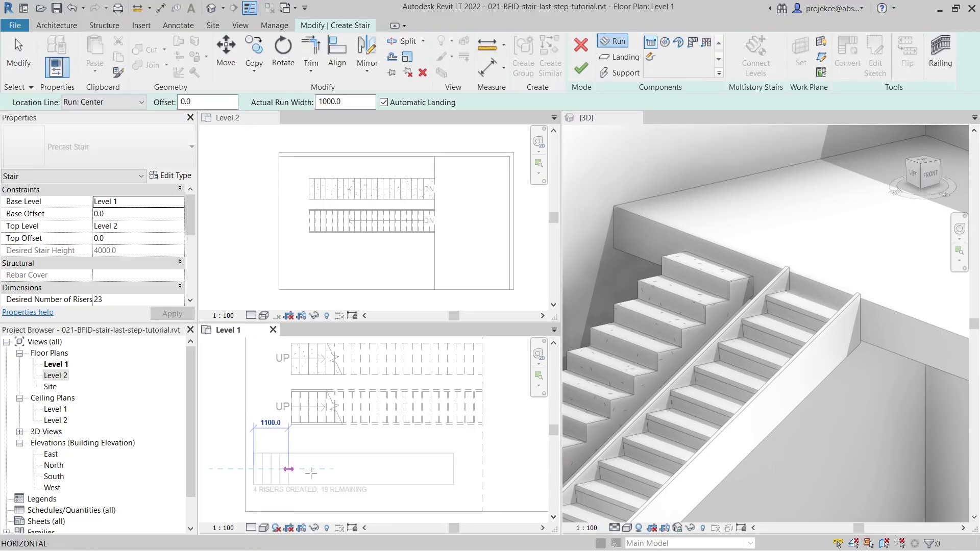
click(469, 481)
key(Escape)
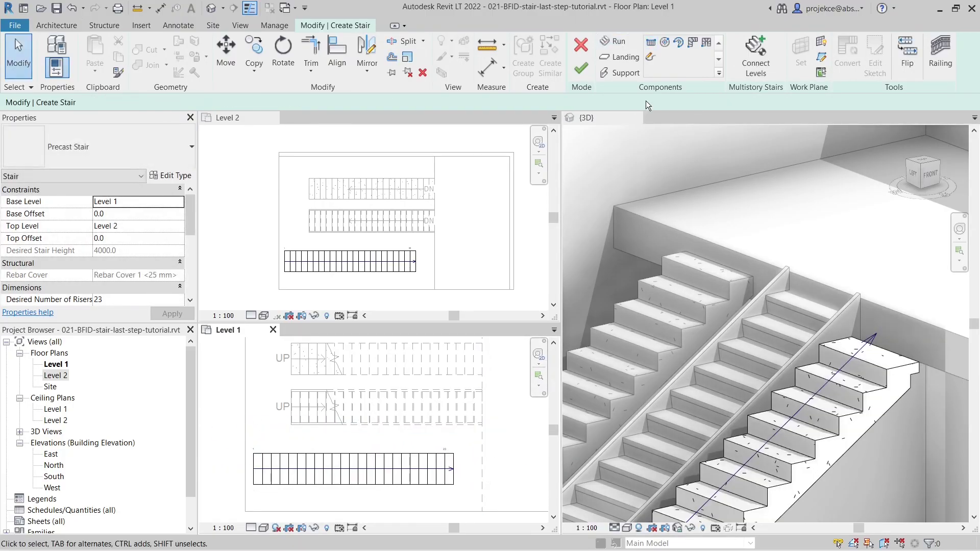
Step: Set the precast stair's railing type to None
click(944, 58)
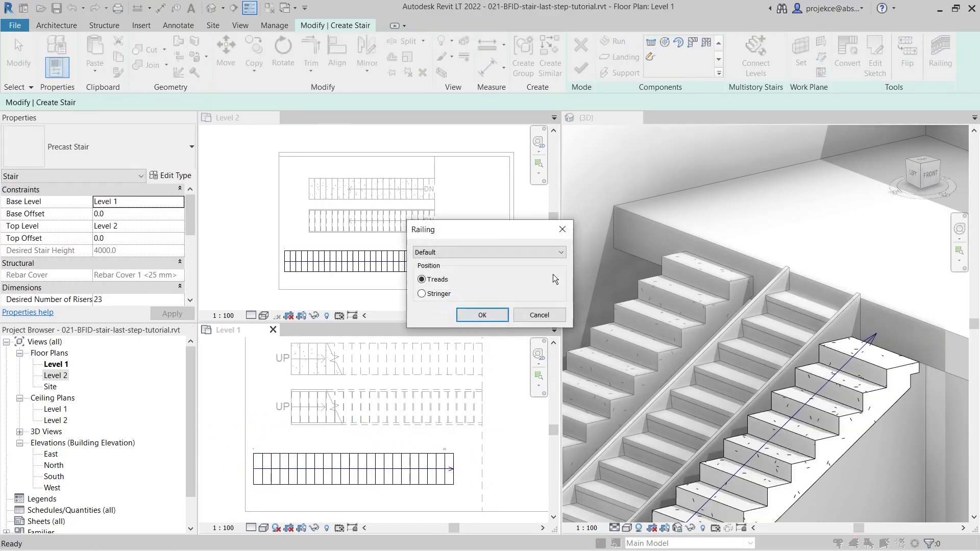
click(486, 250)
click(436, 293)
click(480, 316)
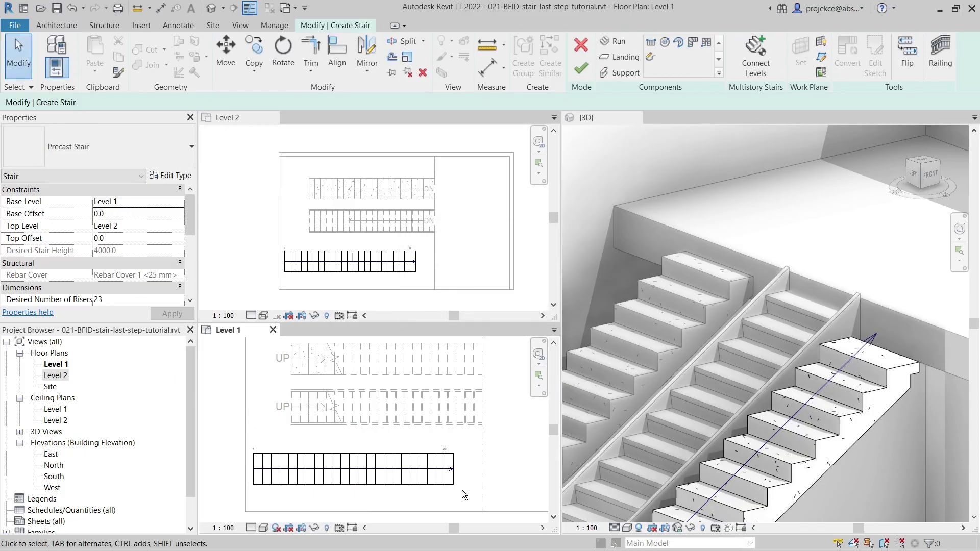
Step: Align the precast run's end to the slab edge with AL and finish the stair
key(a)
key(l)
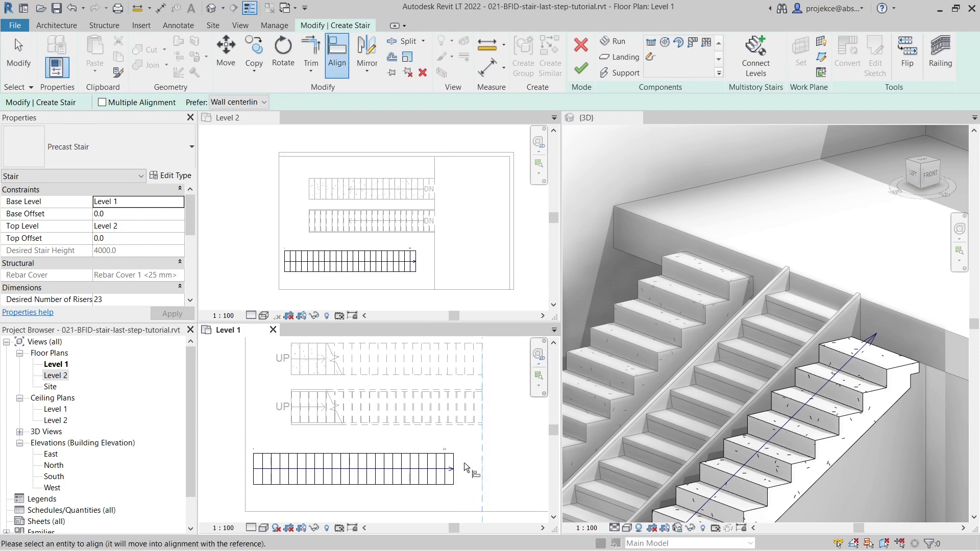
click(454, 462)
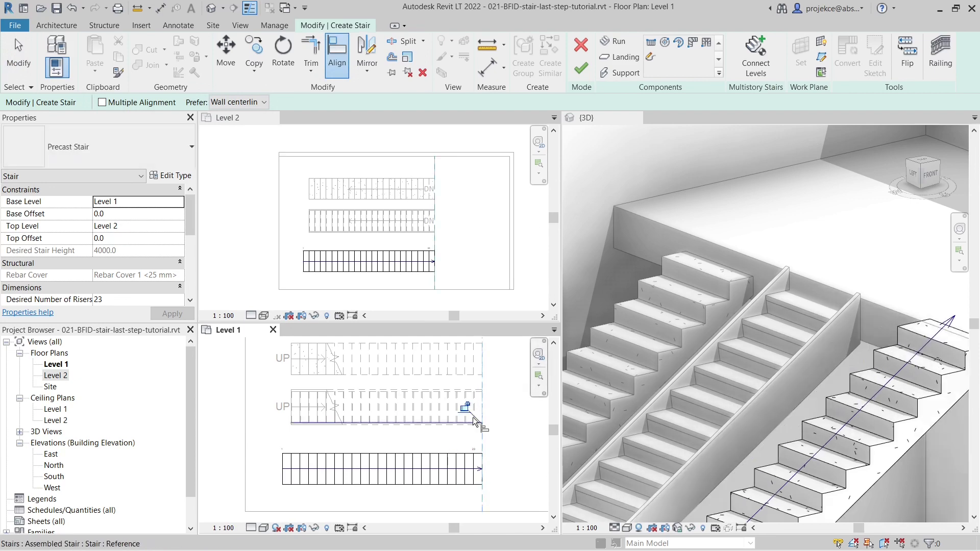
click(581, 71)
click(845, 329)
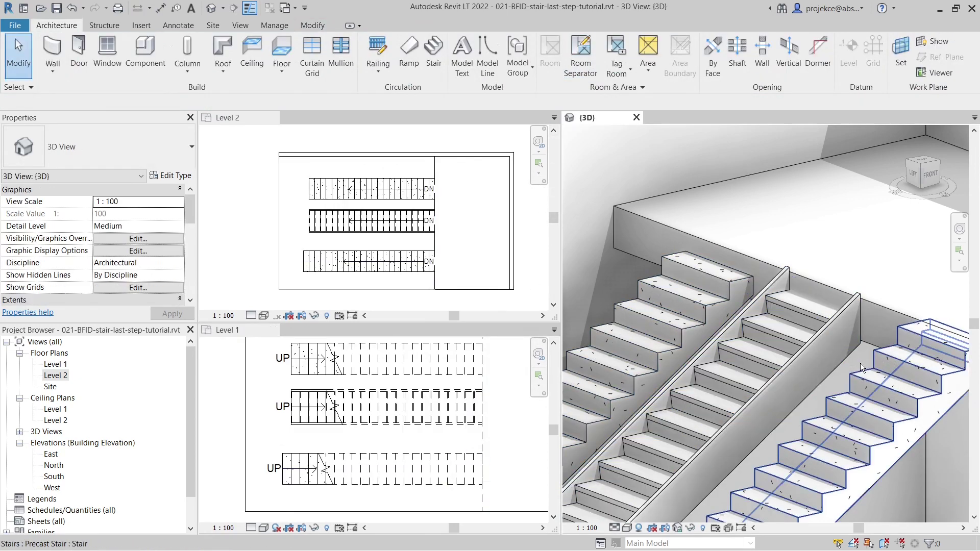
middle_drag(860, 364, 758, 315)
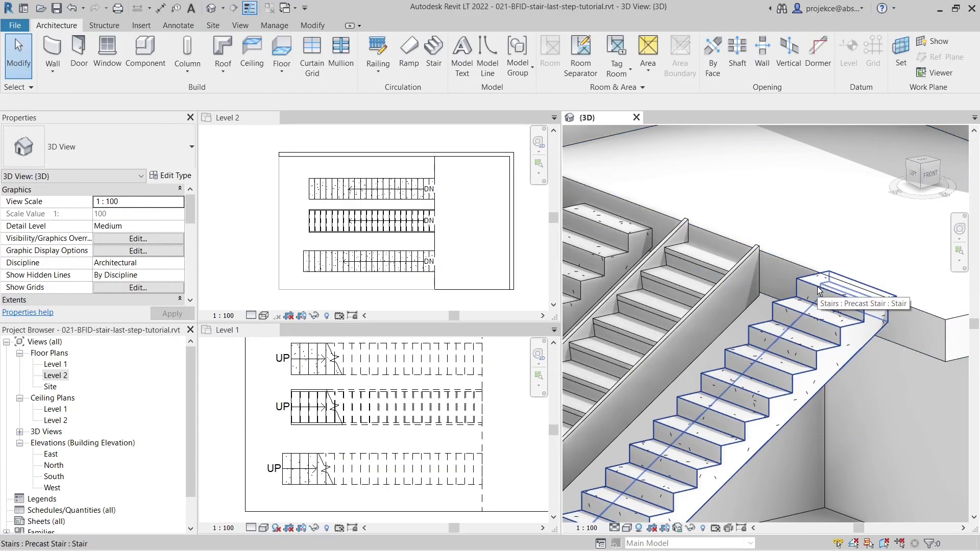
Step: Delete the precast stair, then the assembled stair, in the 3D view
click(808, 296)
key(Delete)
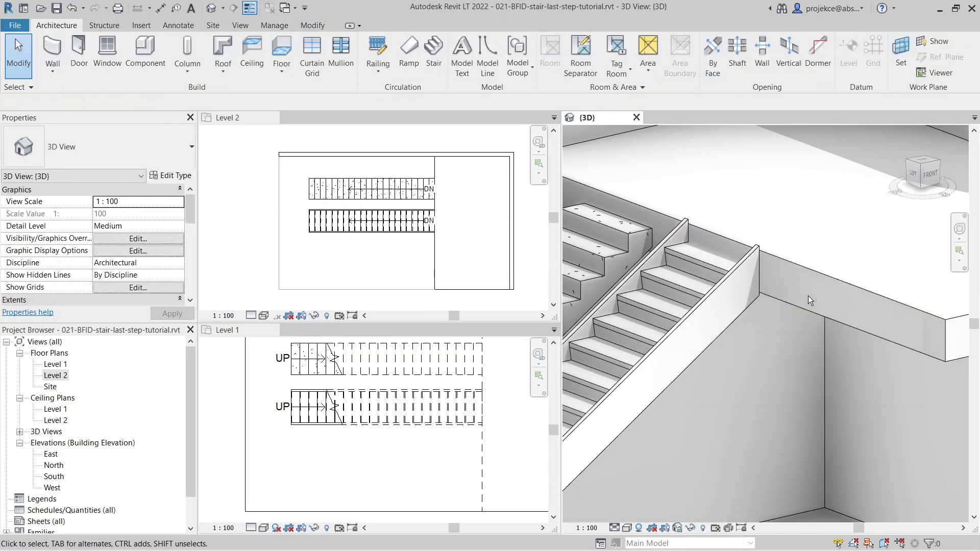
scroll(808, 295, down, 3)
scroll(795, 322, up, 3)
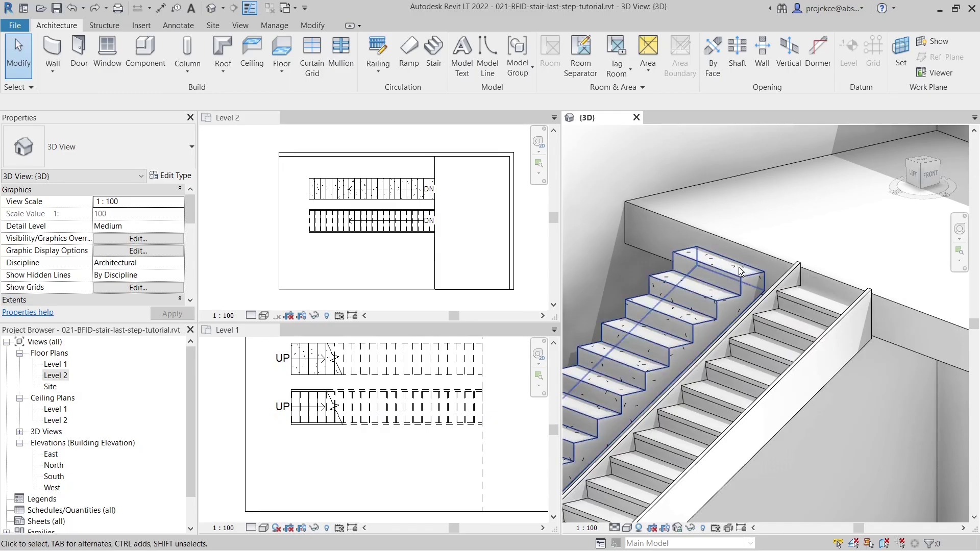
click(770, 329)
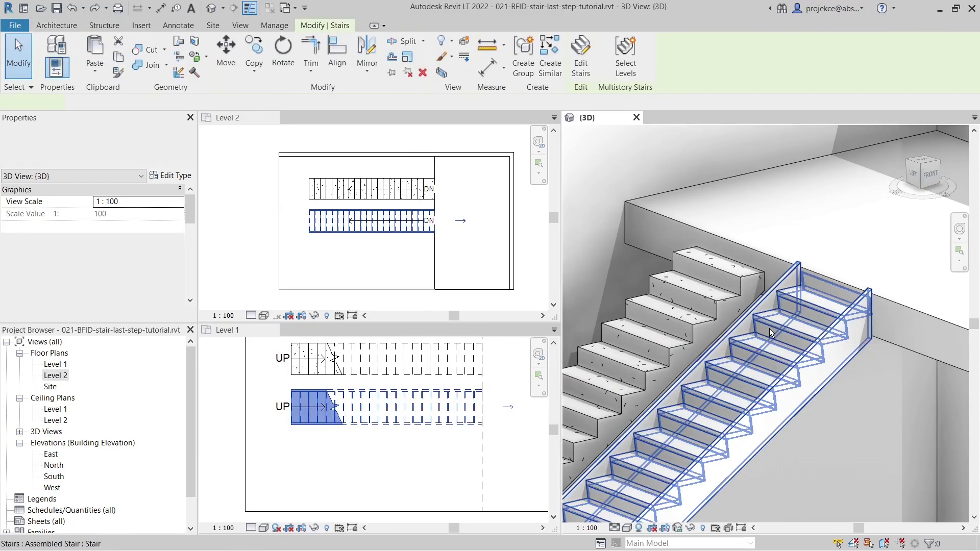
key(Delete)
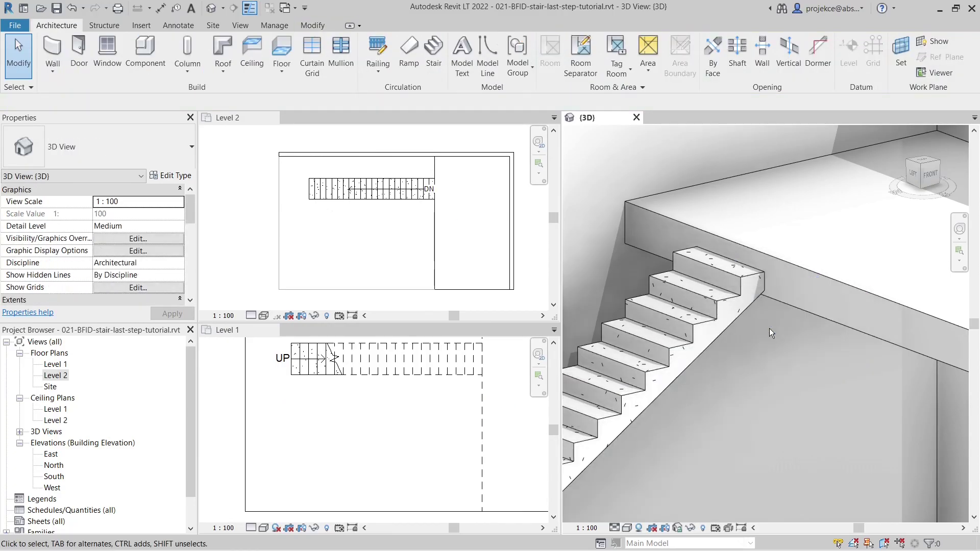
Step: Start a Cast-In-Place Monolithic Stair and sketch its 23-riser run in Level 1
click(437, 64)
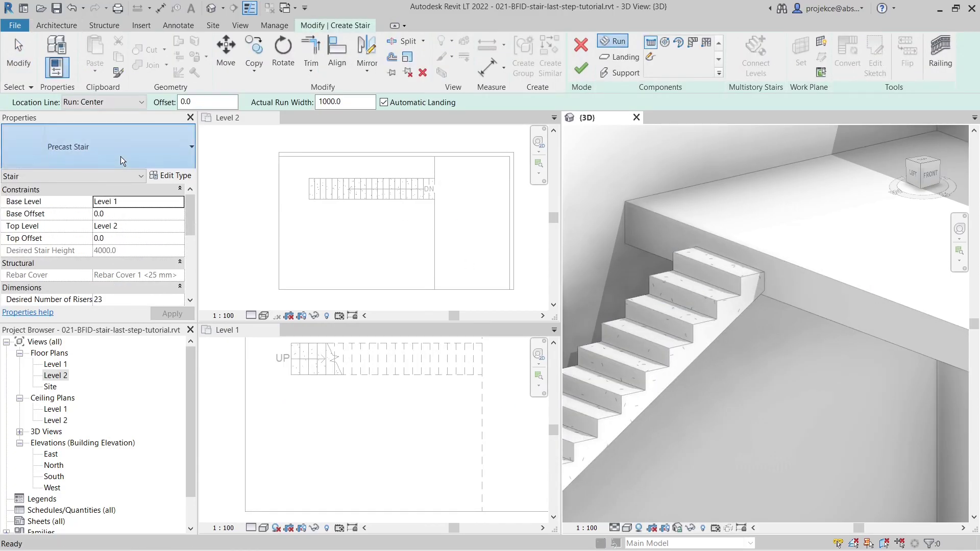
click(120, 157)
click(57, 239)
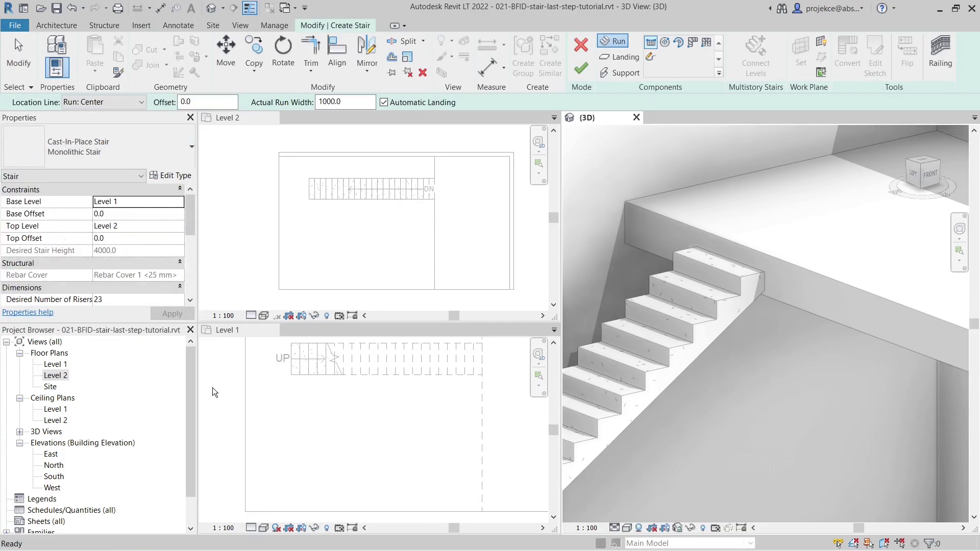
click(283, 409)
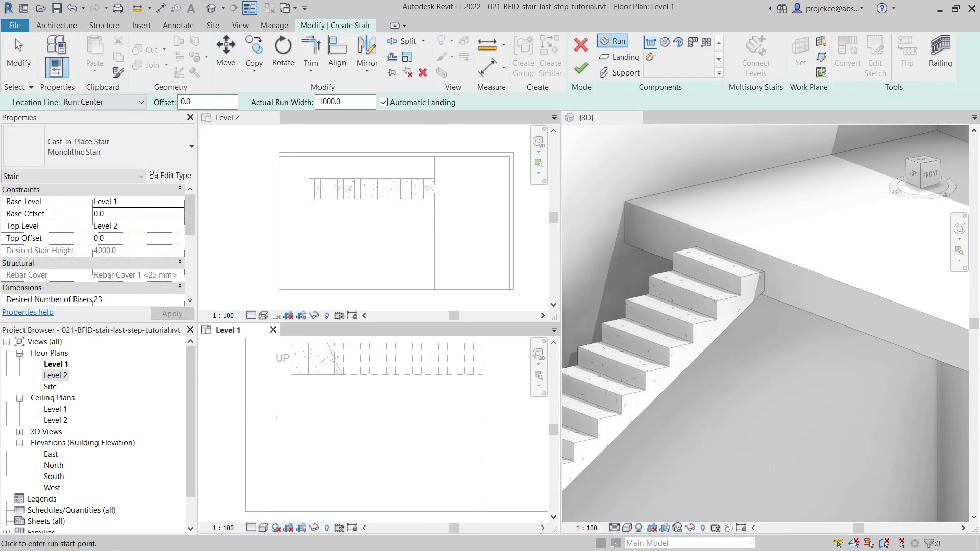
click(275, 412)
click(493, 417)
key(Escape)
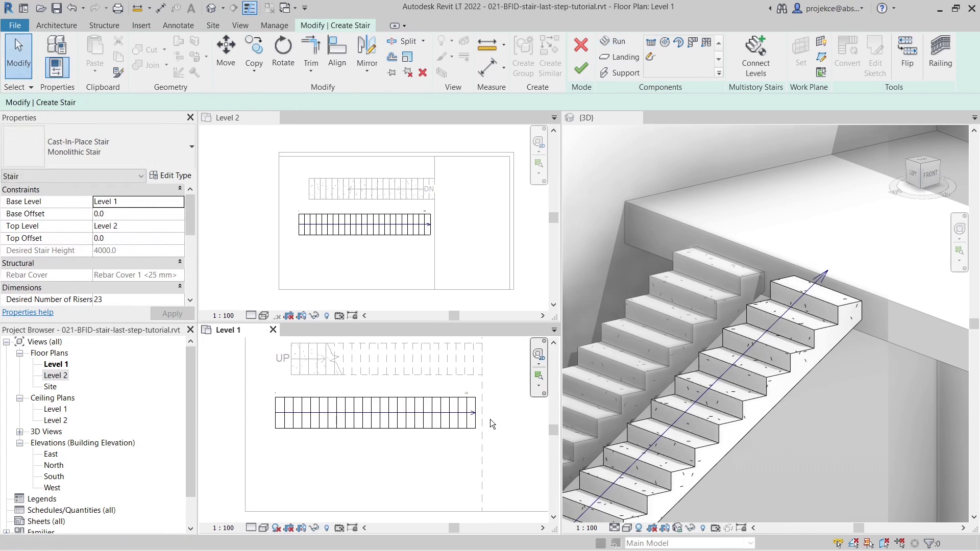
Step: Align the run's end to the slab edge with AL and finish the stair
key(a)
key(l)
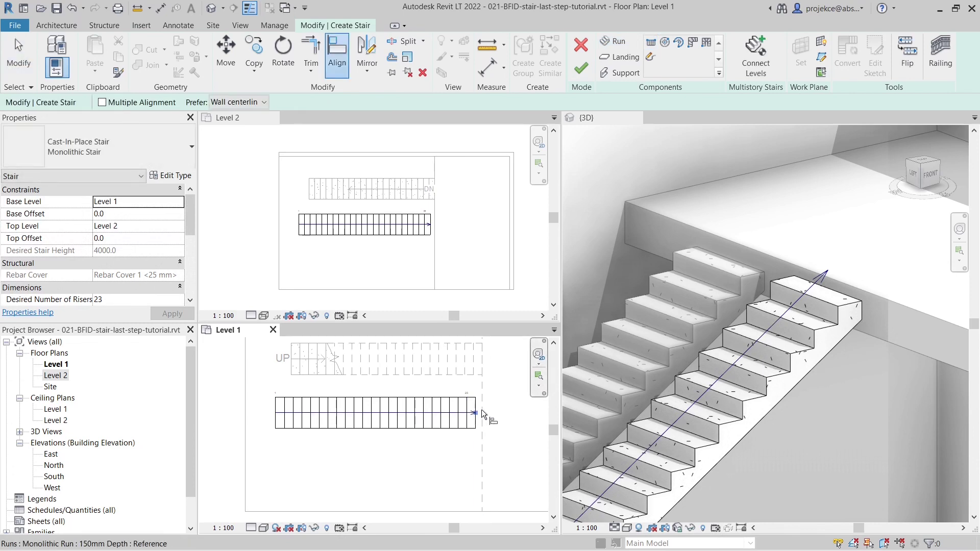
click(482, 409)
click(474, 408)
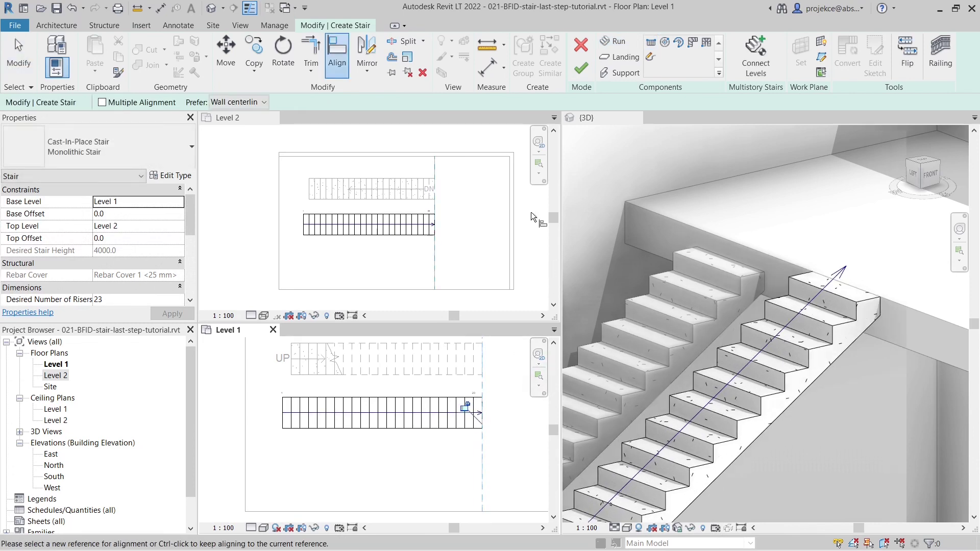
click(587, 68)
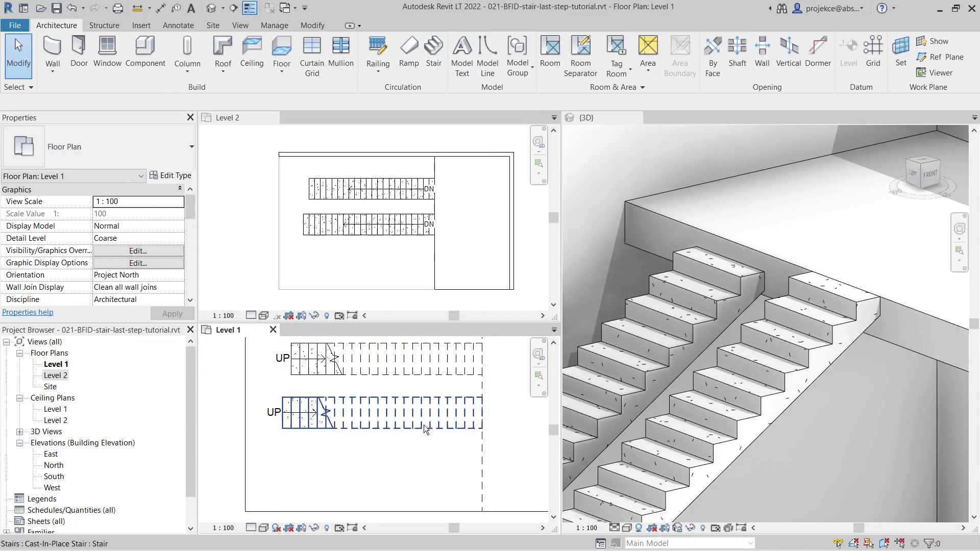
click(819, 300)
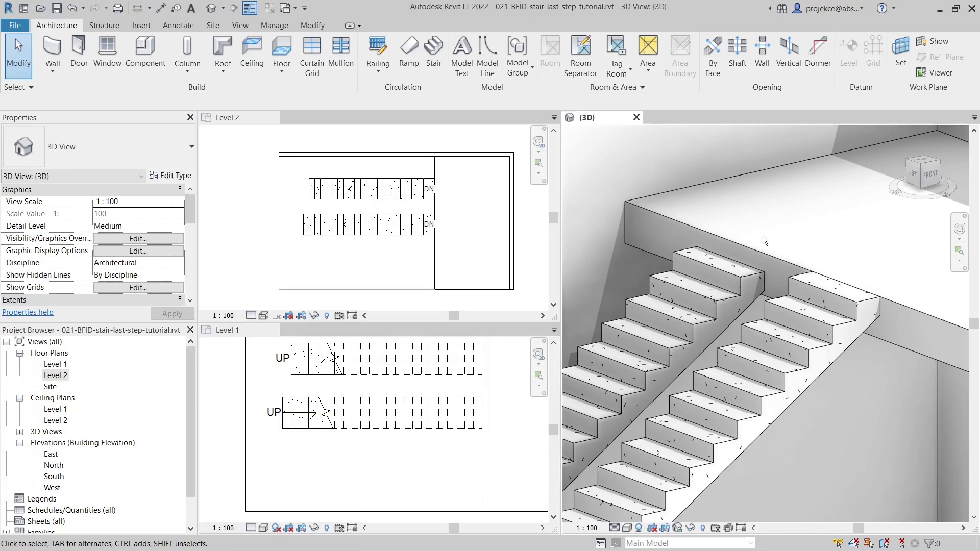
Step: Turn on End with Riser for the cast-in-place stair's run, raising its top to 4173.9
click(812, 322)
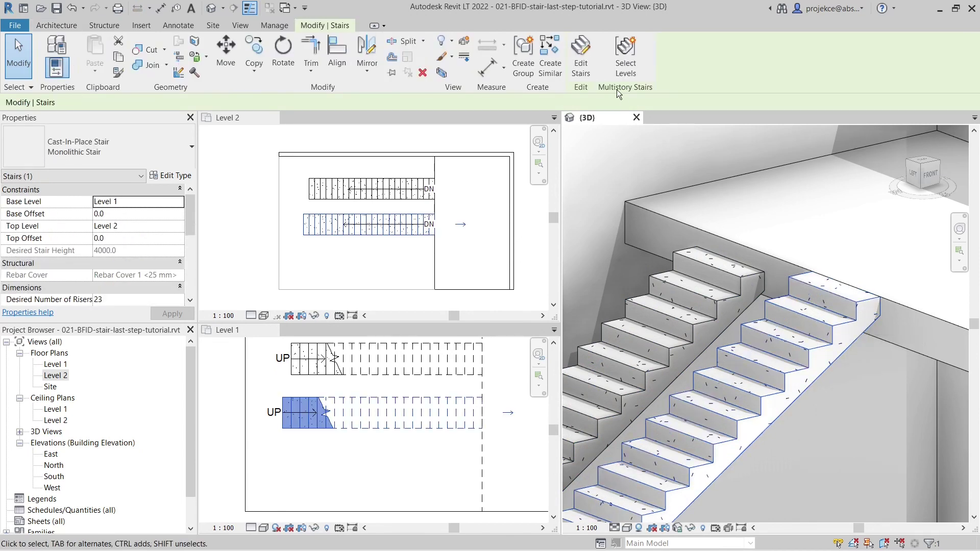
click(592, 66)
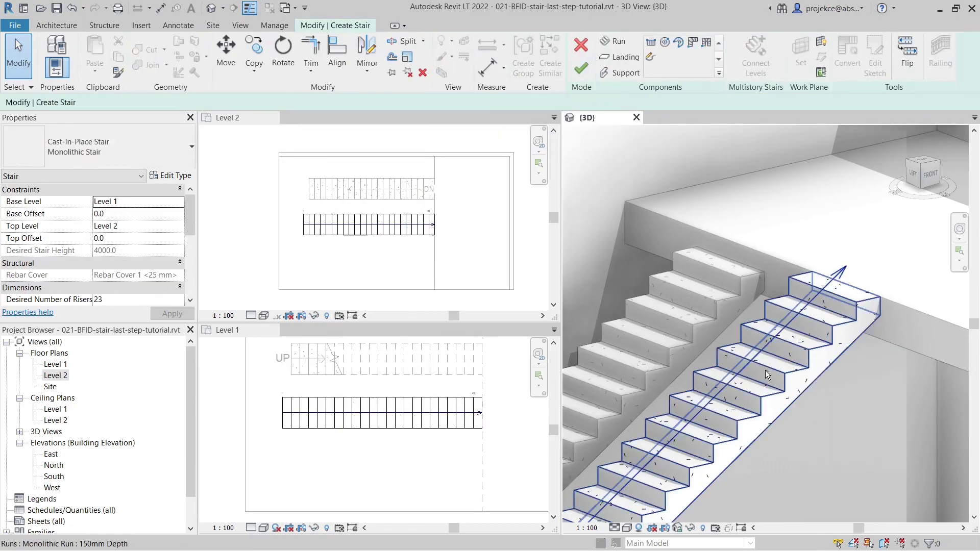
click(813, 356)
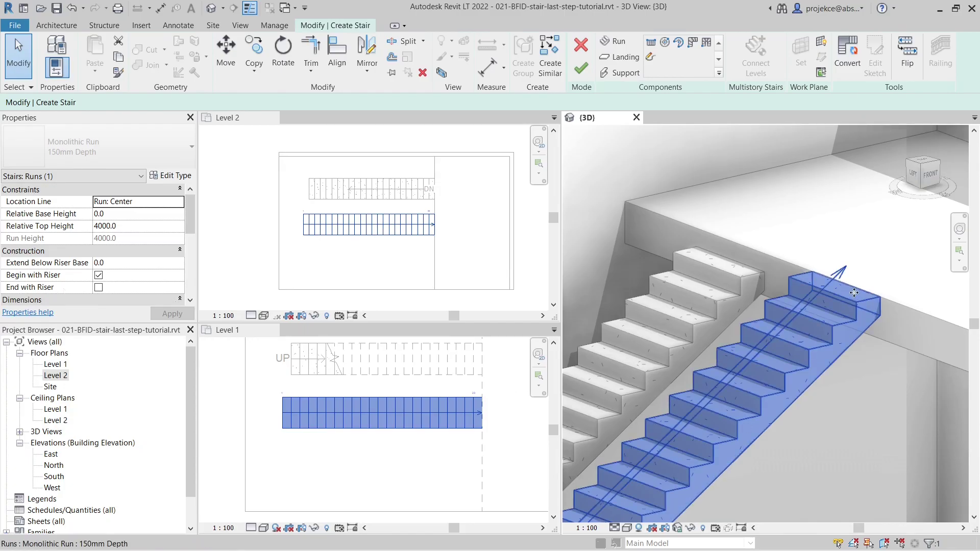
click(99, 288)
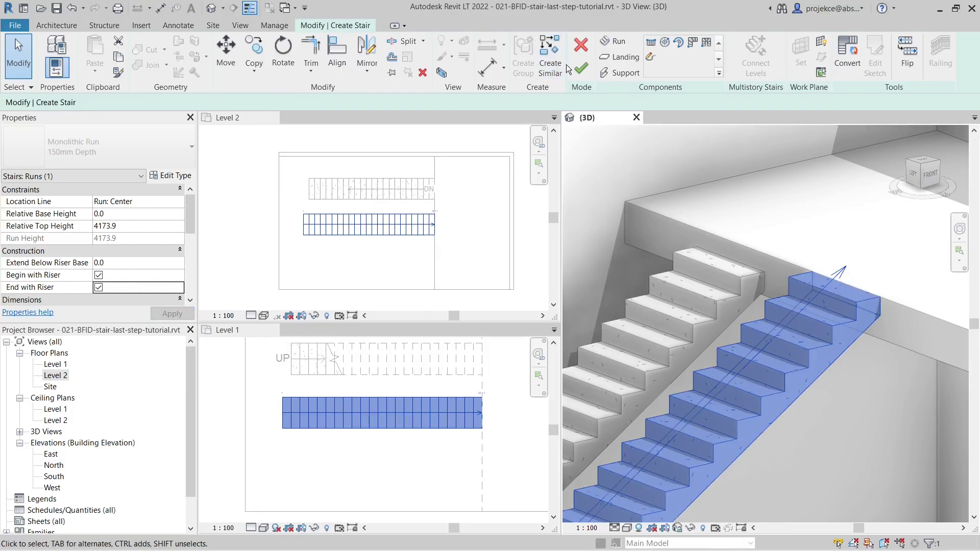
click(582, 68)
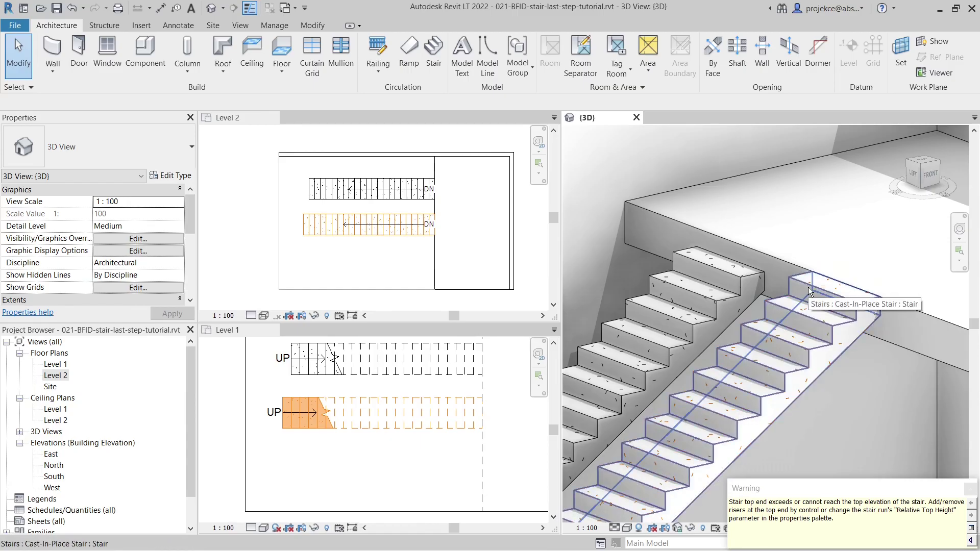
Step: Zoom to the cast-in-place run's top and toggle End with Riser off, then back on
click(804, 304)
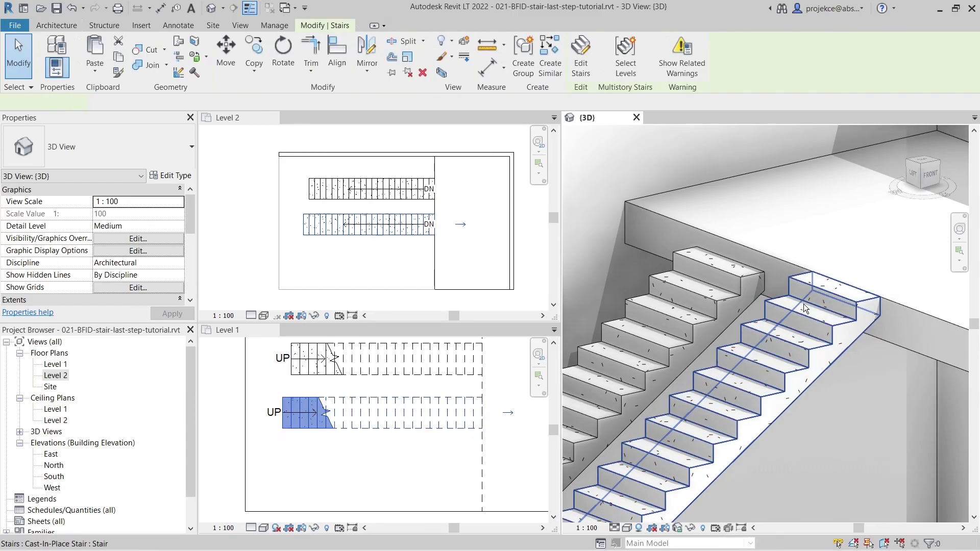
double_click(799, 348)
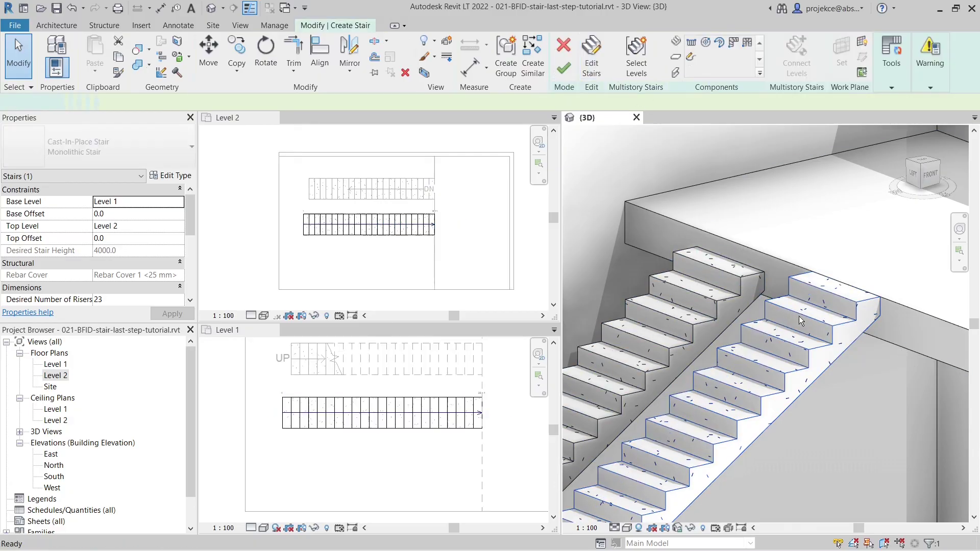
click(813, 331)
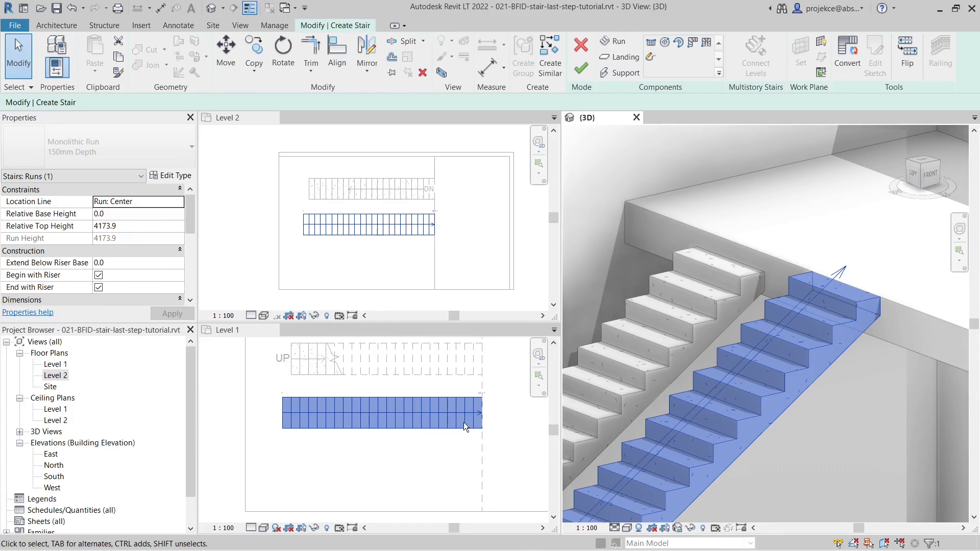
scroll(469, 421, up, 4)
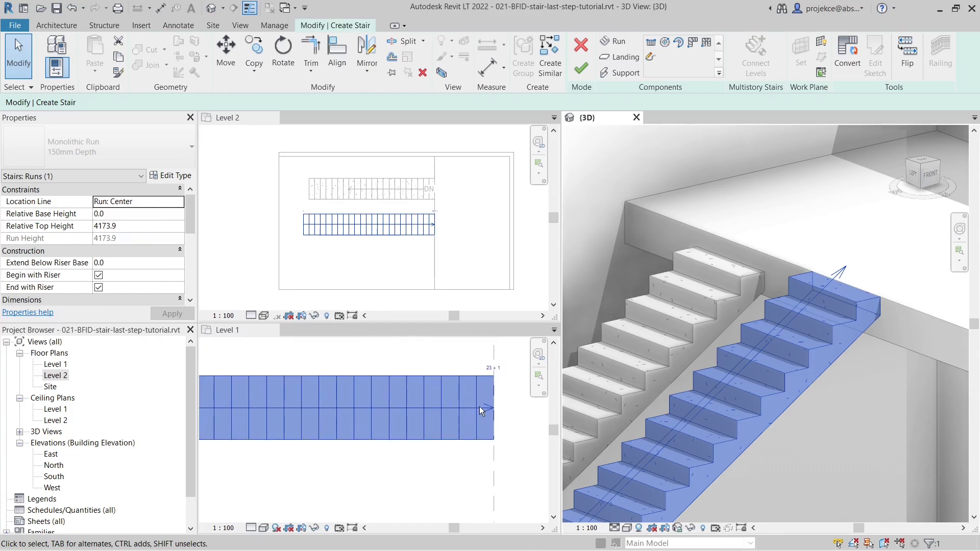
middle_drag(470, 402, 419, 404)
scroll(462, 379, up, 1)
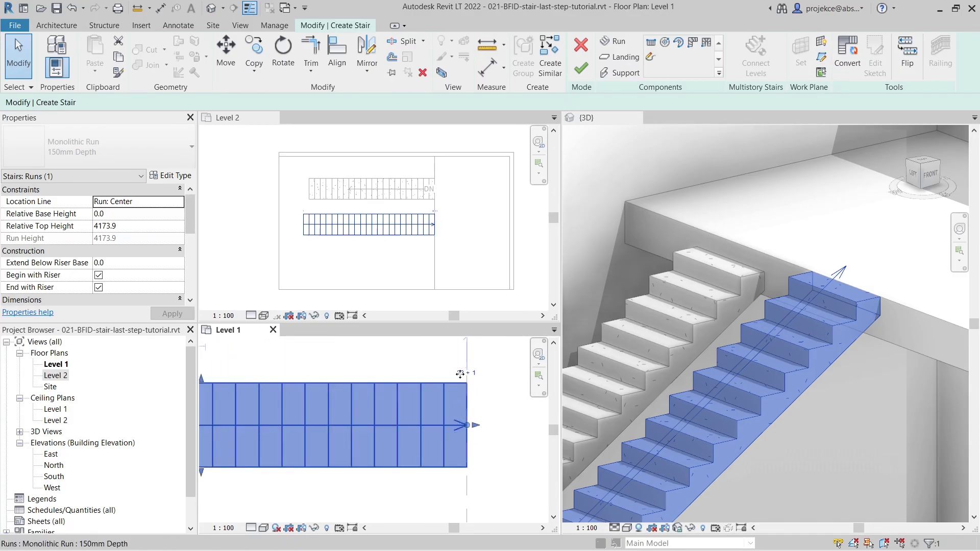
click(99, 287)
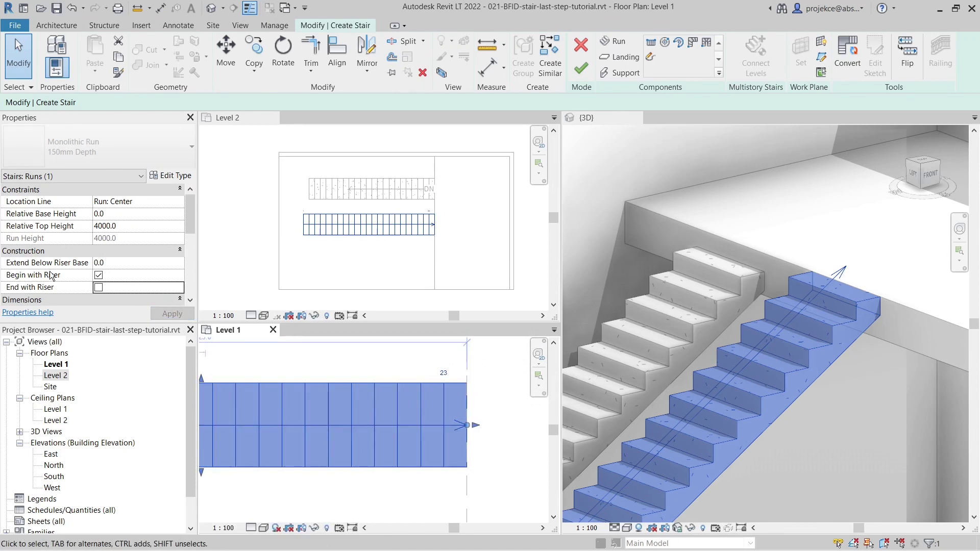
click(99, 288)
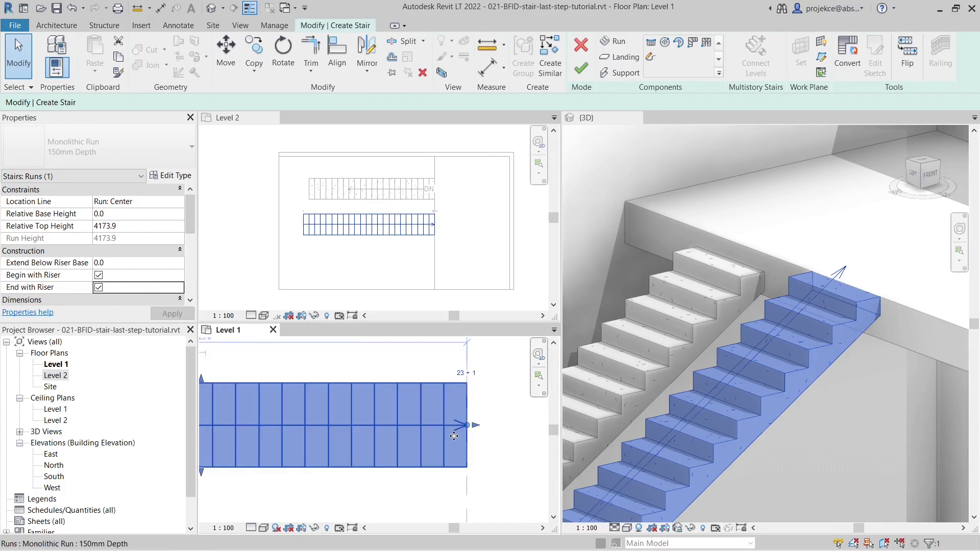
Step: Bring the run's top end into view, undo a stray line sketch, and deselect the run
scroll(454, 442, up, 1)
middle_drag(454, 442, 491, 455)
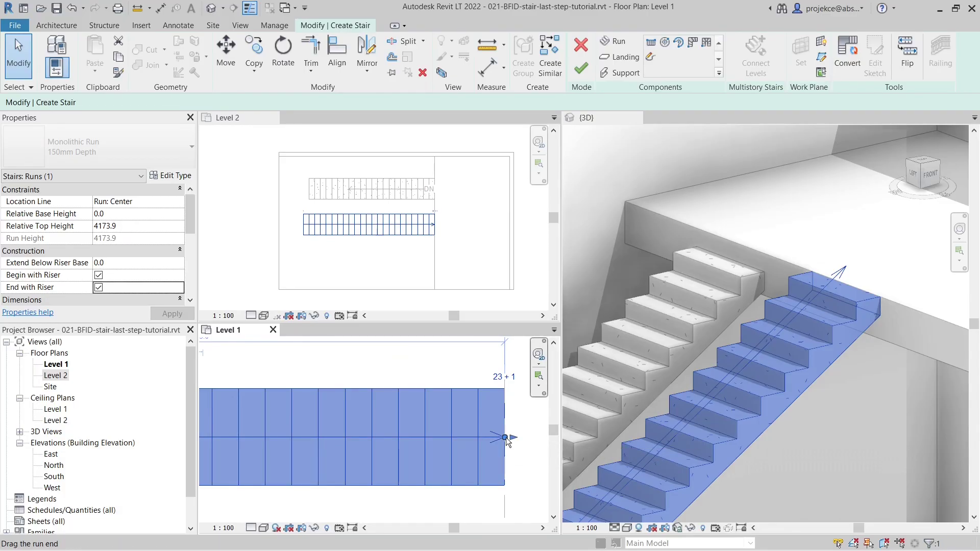
key(l)
key(i)
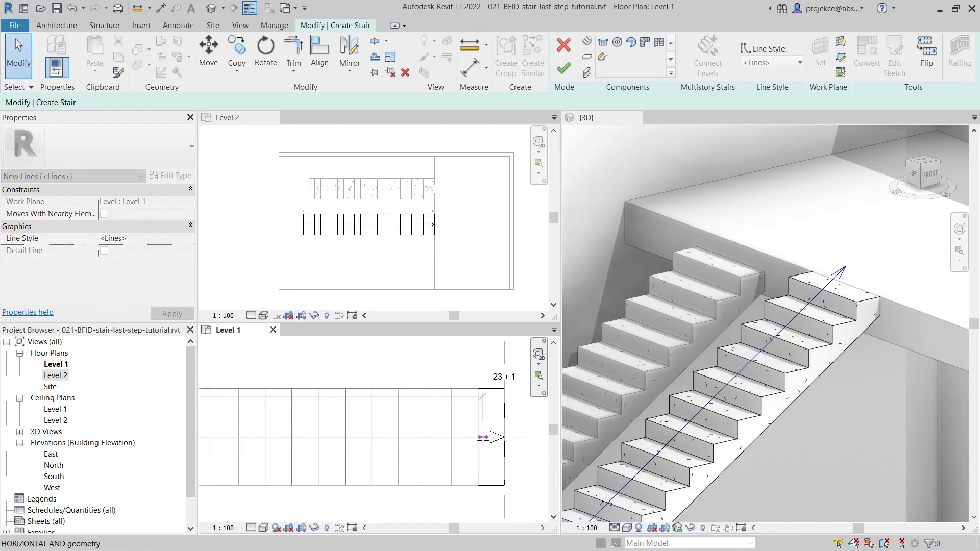
key(ctrl+z)
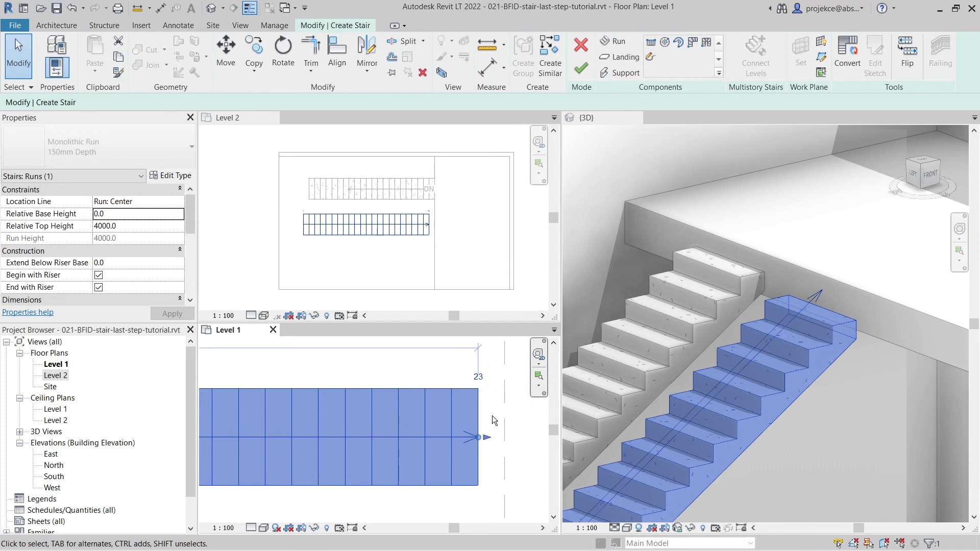
click(493, 417)
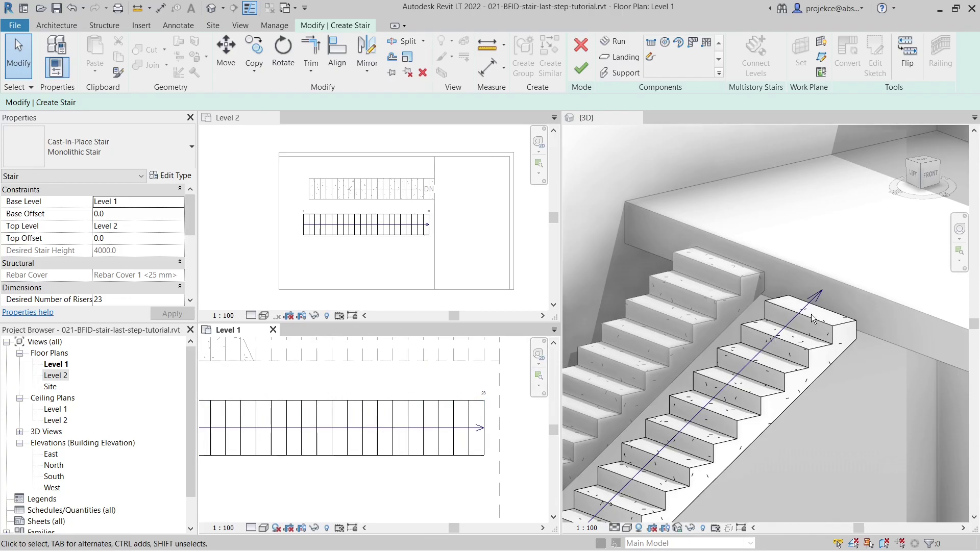
Step: Align the lower run's top end to the Level 2 slab edge using AL
shift+middle_drag(834, 375, 712, 236)
scroll(487, 408, up, 2)
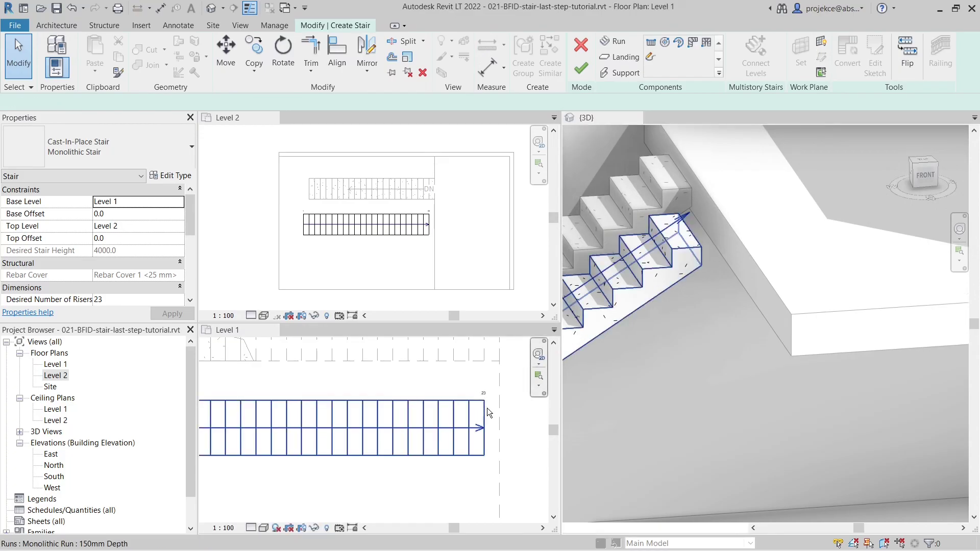
key(a)
key(l)
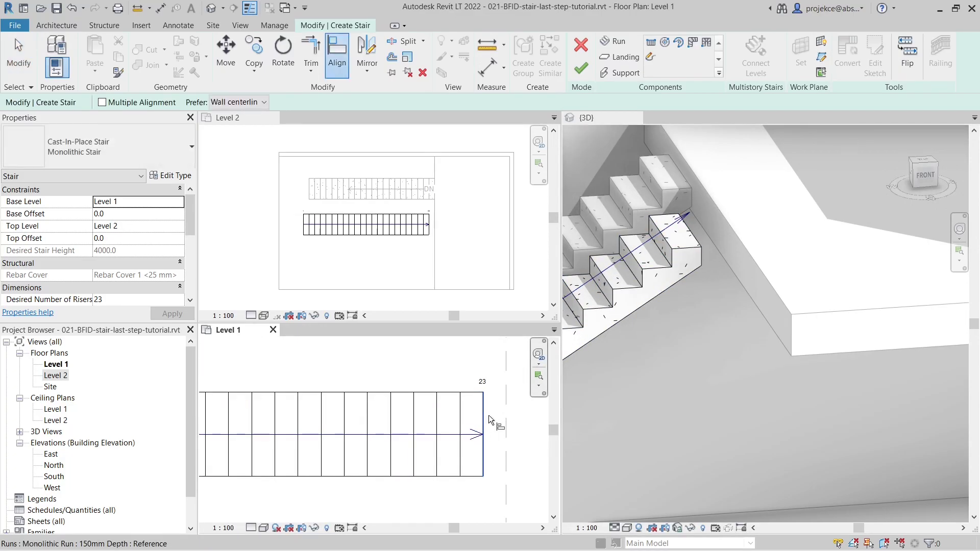
click(505, 413)
click(484, 414)
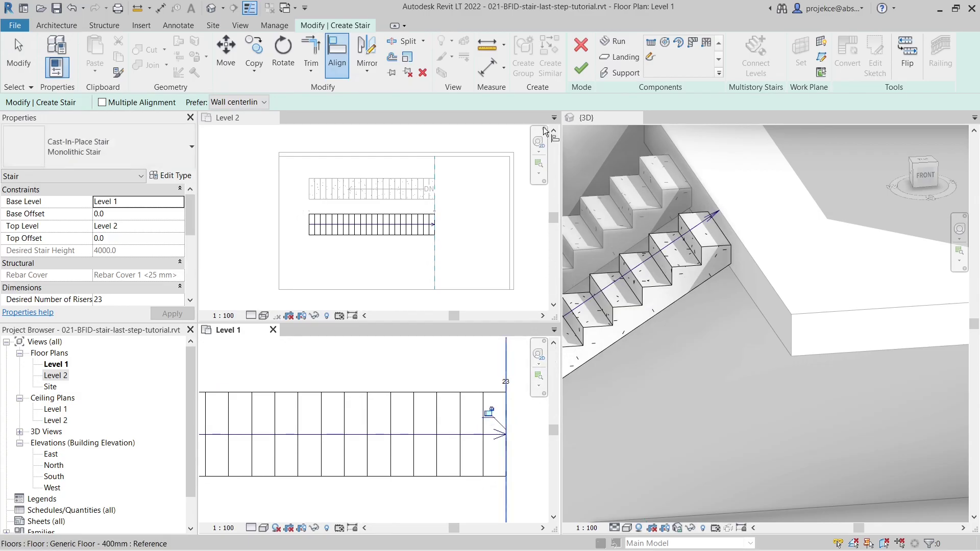
Step: Finish the stair, orbit the 3D view over both stairs, then activate the Level 1 plan
click(577, 69)
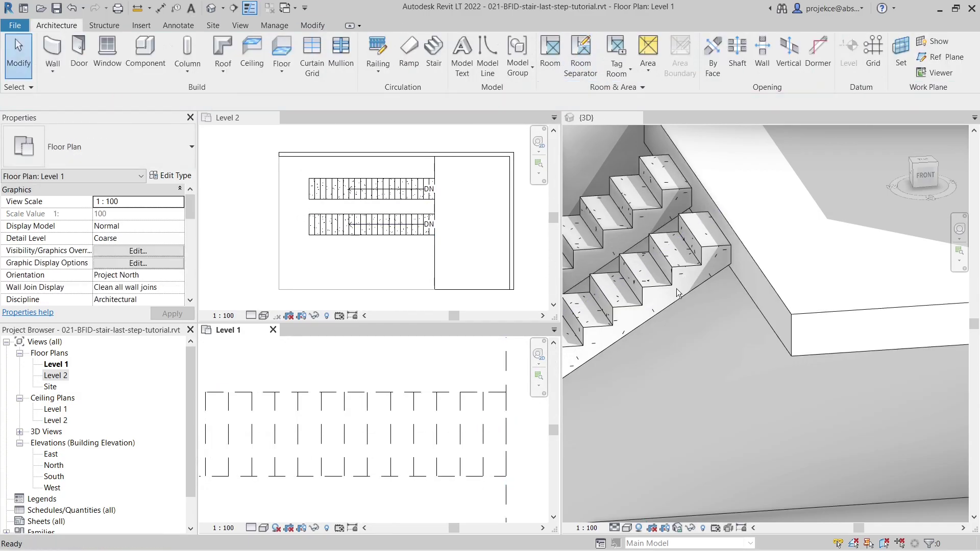
scroll(679, 293, down, 2)
click(715, 303)
shift+middle_drag(729, 307, 780, 280)
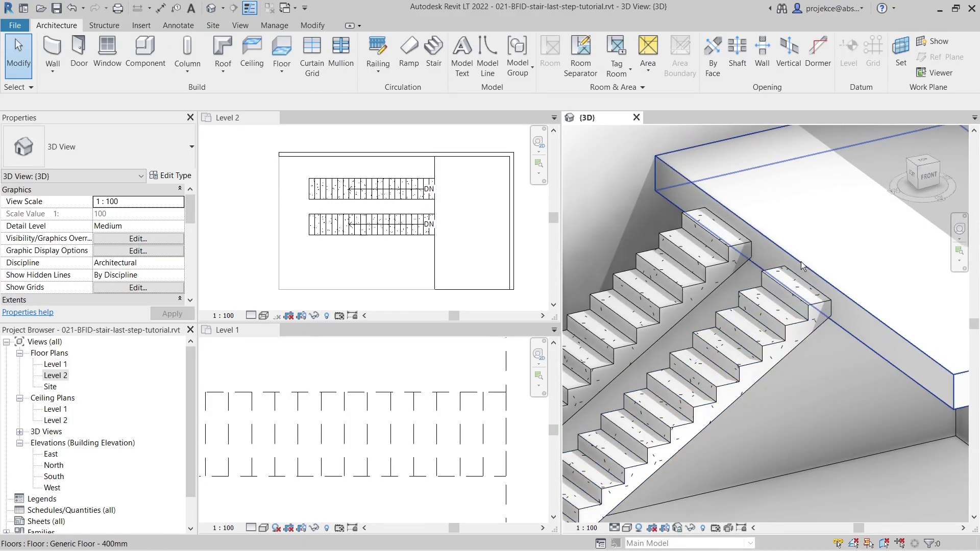
scroll(463, 398, down, 3)
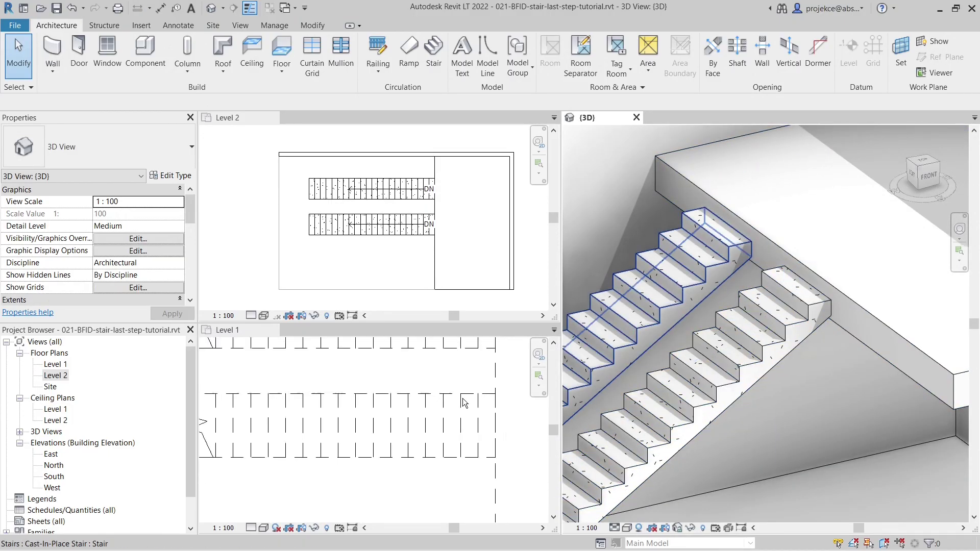
click(463, 398)
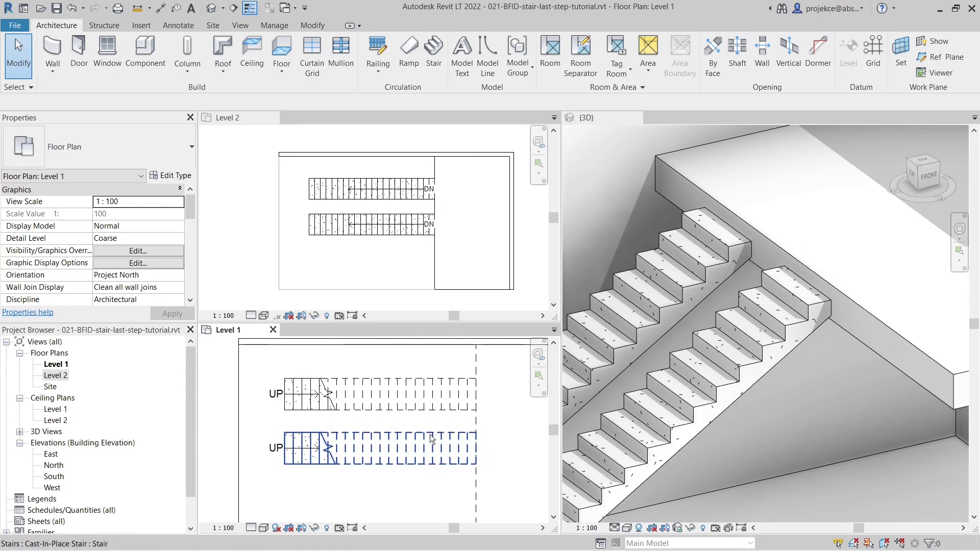
Step: Reopen the lower stair, turn off End with Riser on its run, and drag it to 23 risers
click(421, 446)
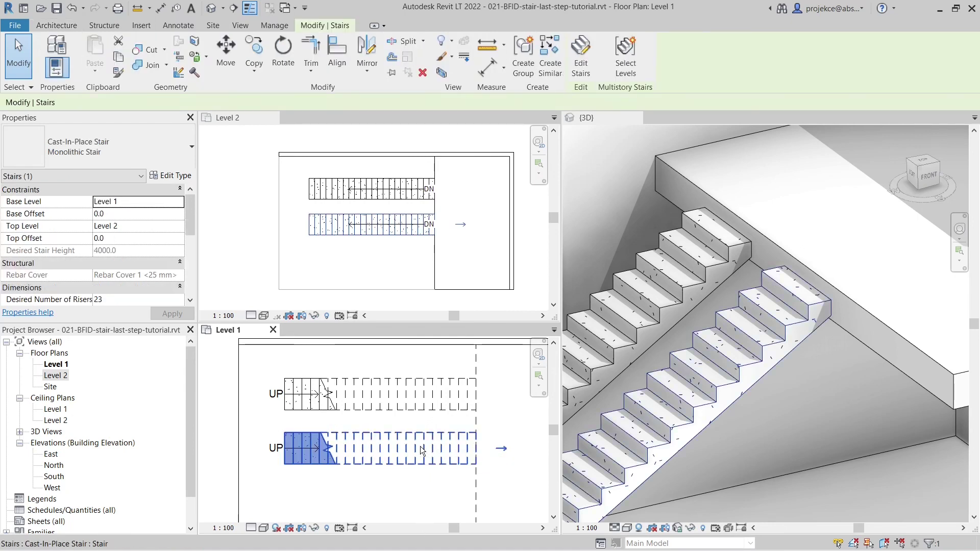
click(574, 62)
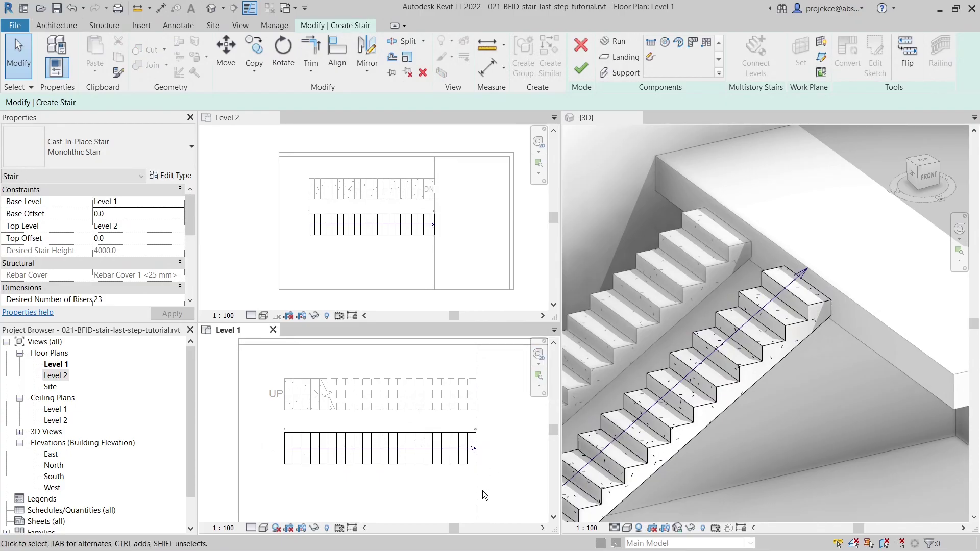
click(423, 465)
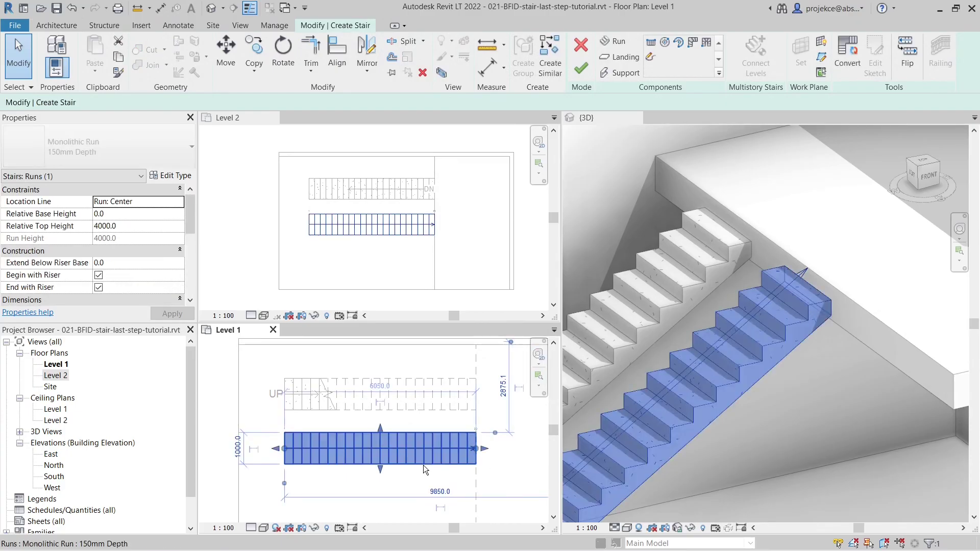
click(98, 288)
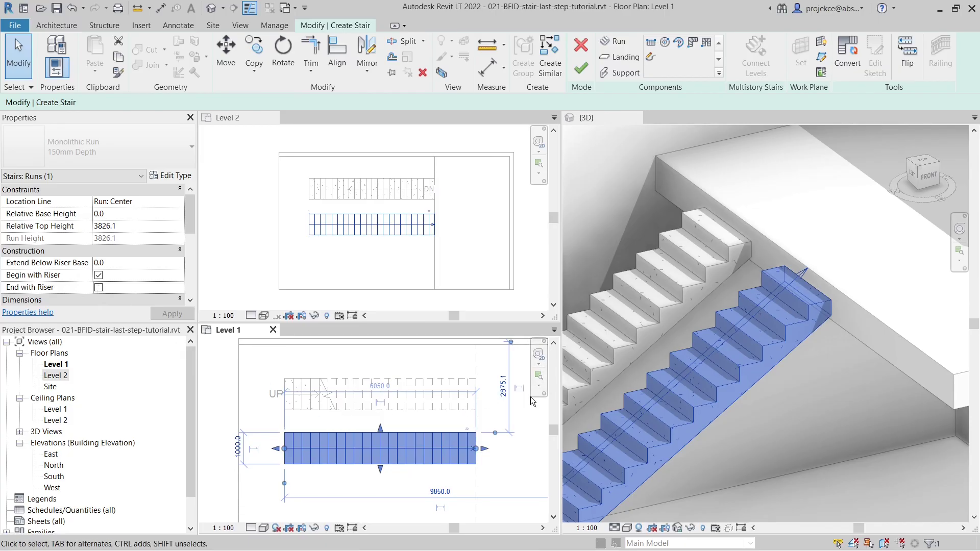
scroll(476, 463, up, 4)
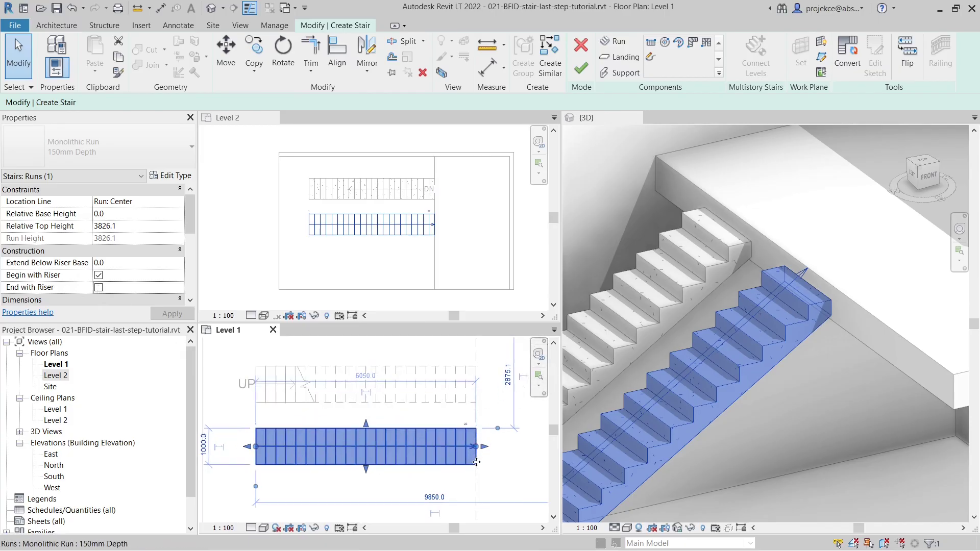
scroll(483, 455, down, 1)
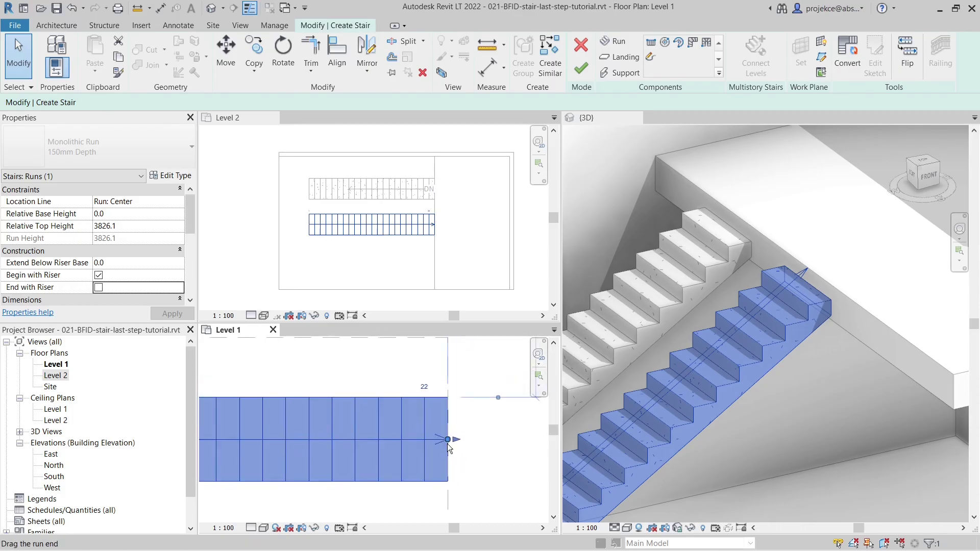
drag(448, 440, 471, 440)
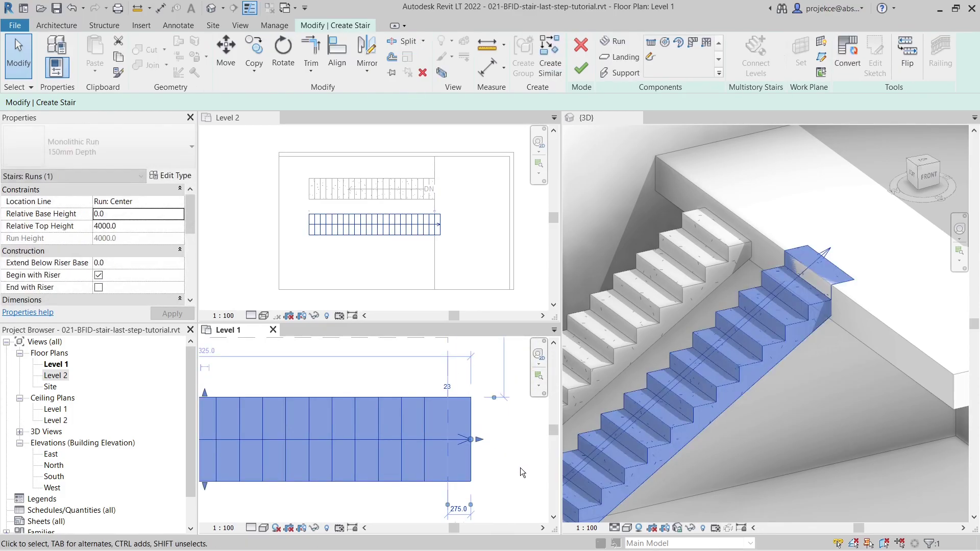
Step: Align the run's top end to the slab edge line with AL and finish the stair
click(369, 375)
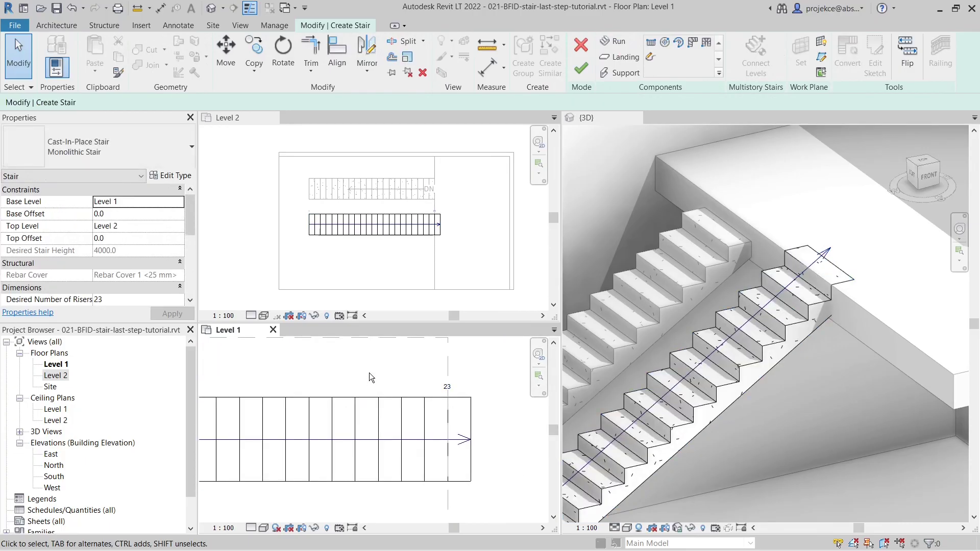
key(a)
key(l)
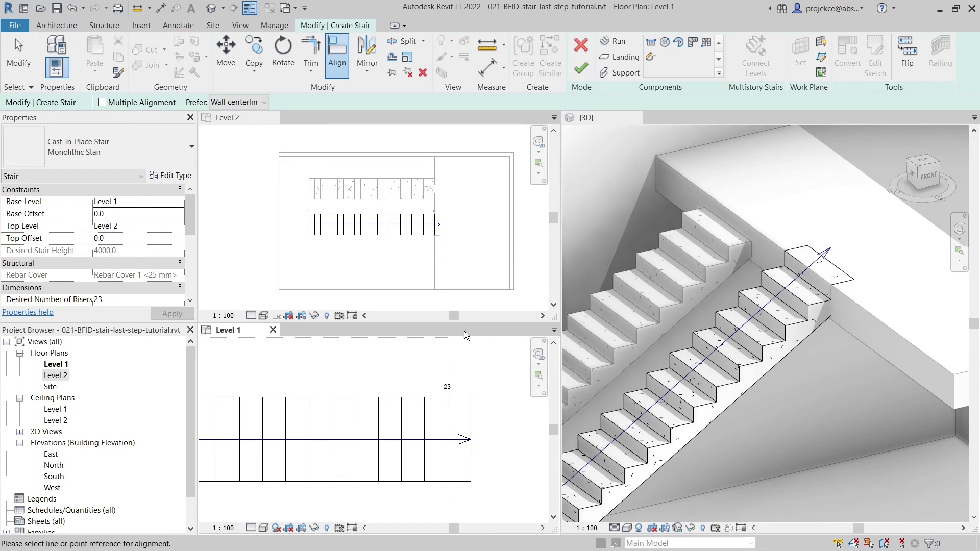
click(449, 370)
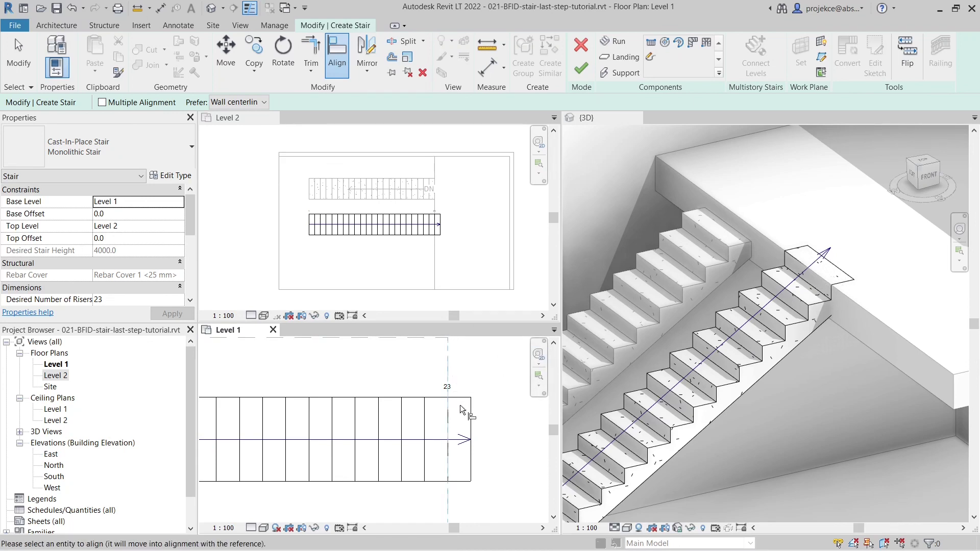
click(470, 416)
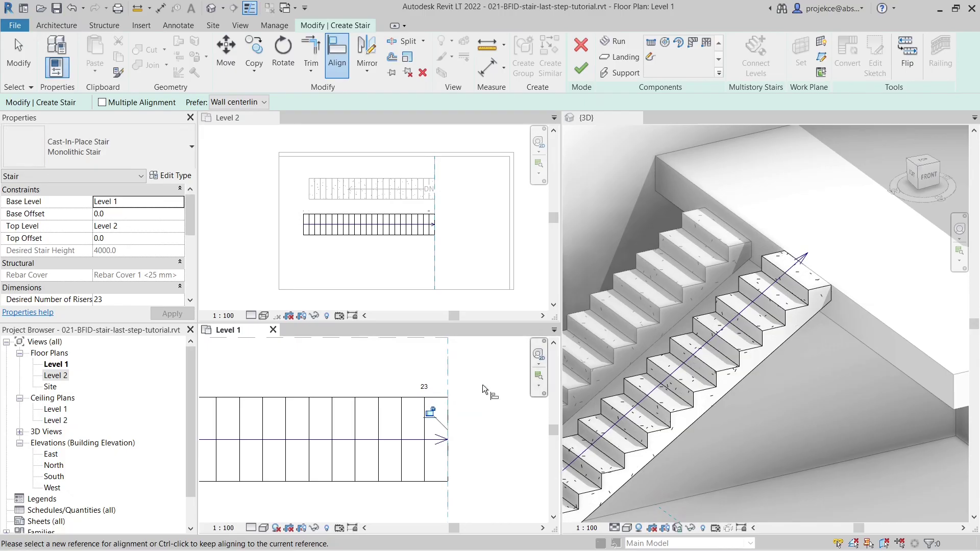
click(583, 69)
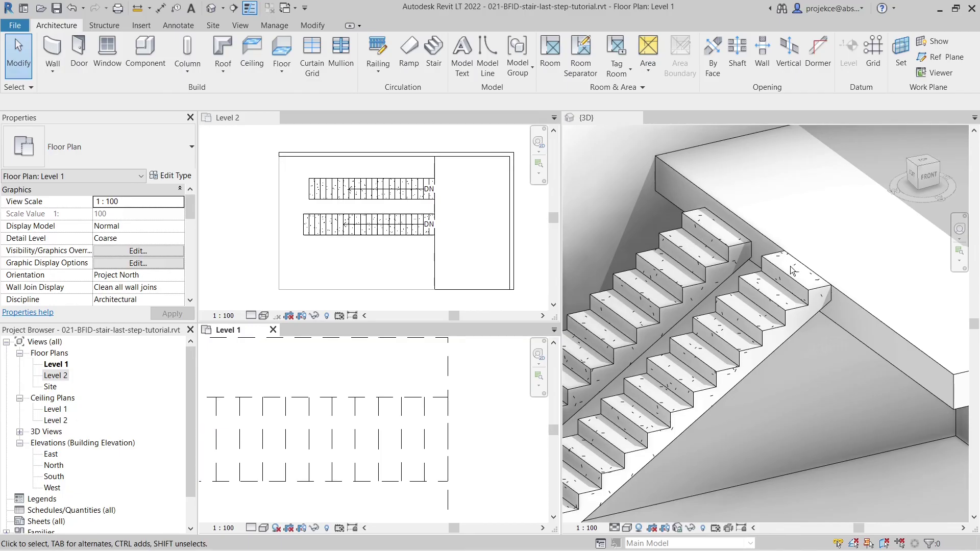
Step: Add tread/riser numbers to both stairs in the Level 2 plan from the Annotate tools
click(409, 209)
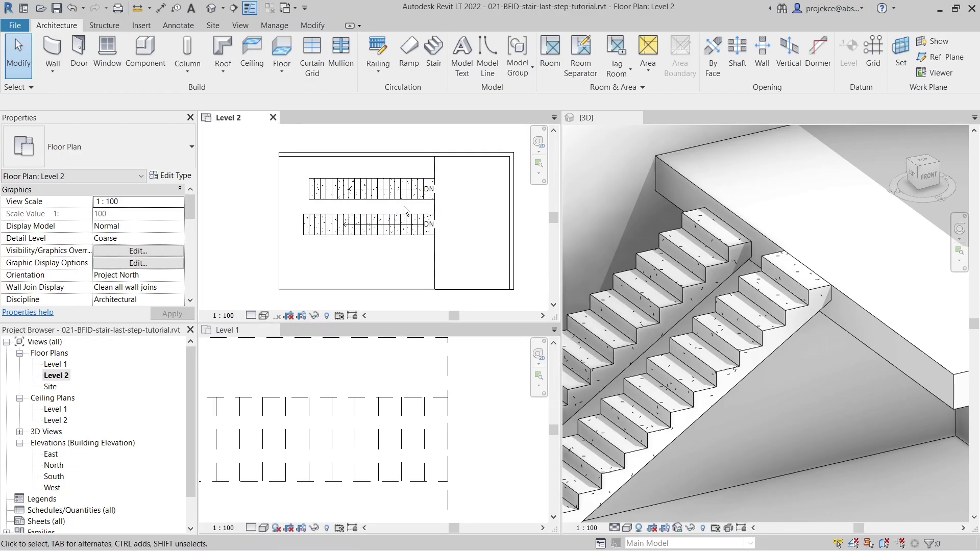
scroll(403, 206, up, 5)
middle_drag(404, 207, 422, 225)
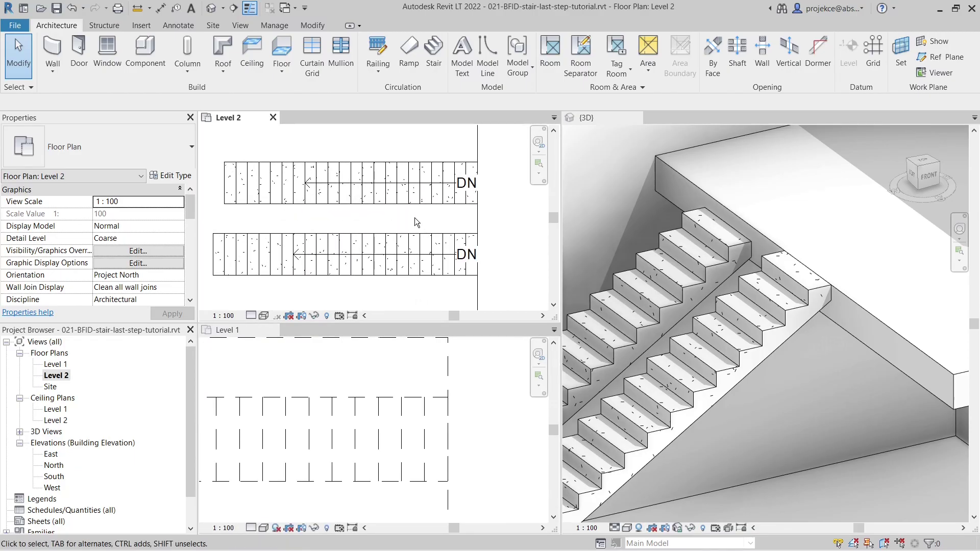
click(176, 25)
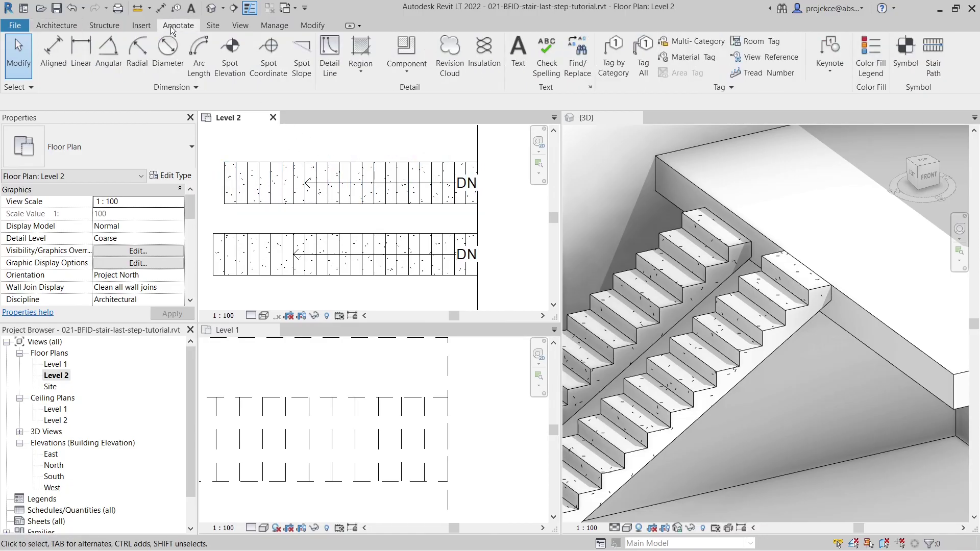
click(770, 73)
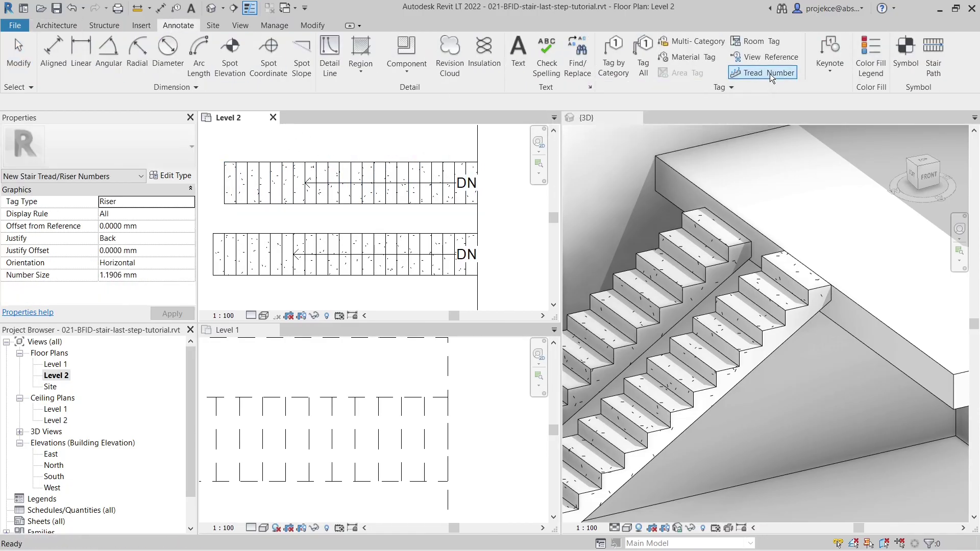
click(423, 173)
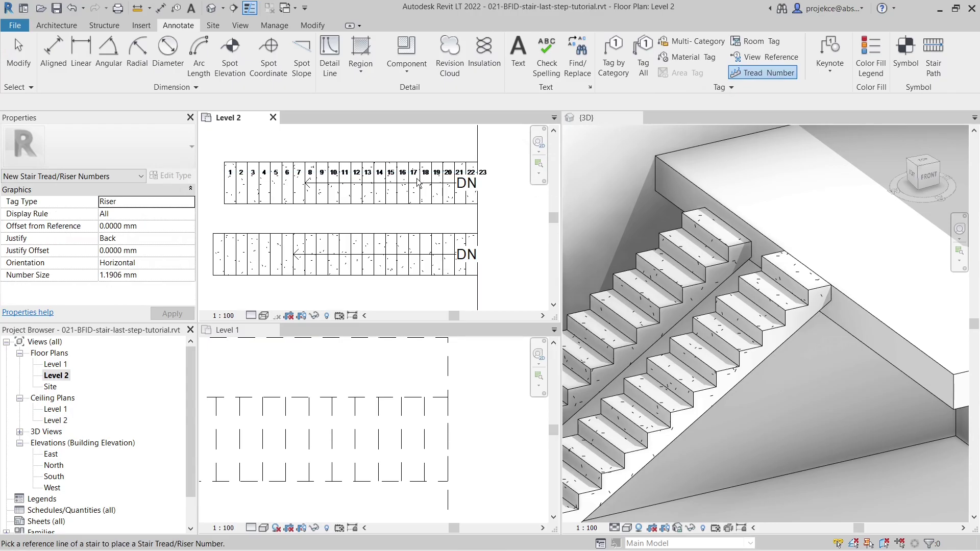
click(356, 257)
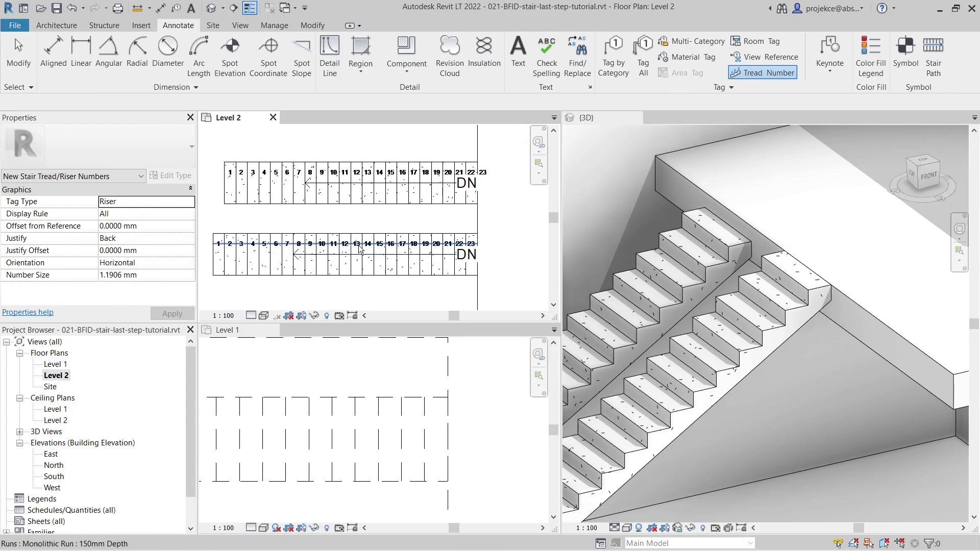
key(Escape)
key(Escape)
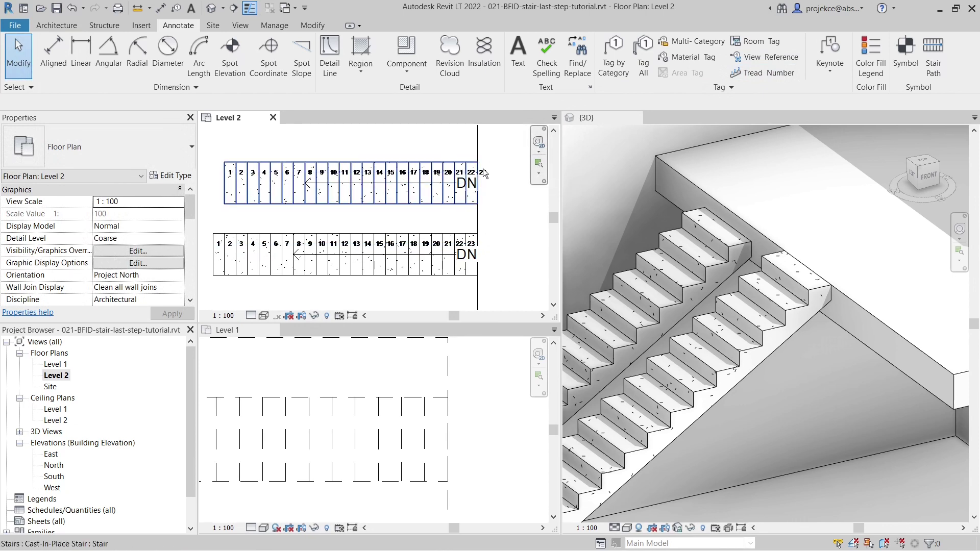
Step: Select the step numbering on the upper stair run
scroll(478, 169, down, 1)
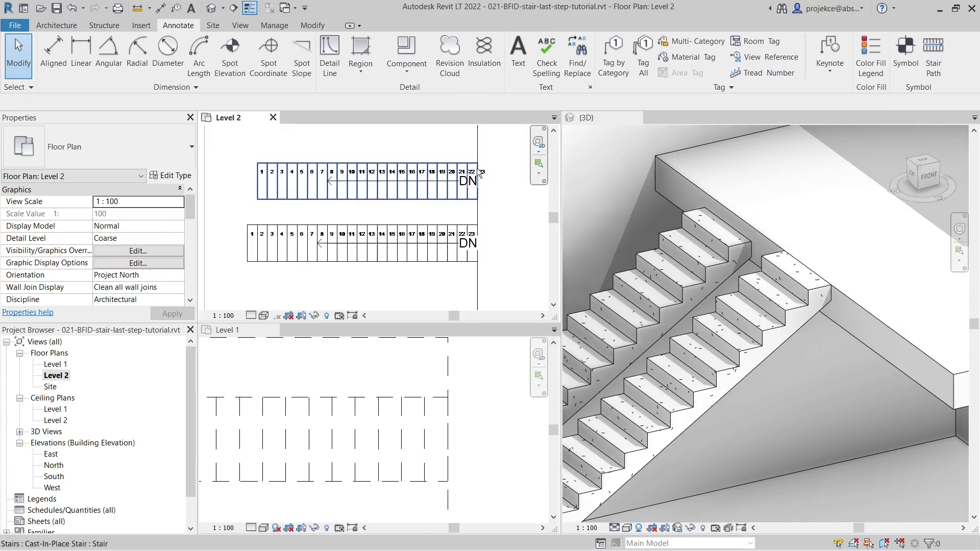
scroll(369, 141, up, 1)
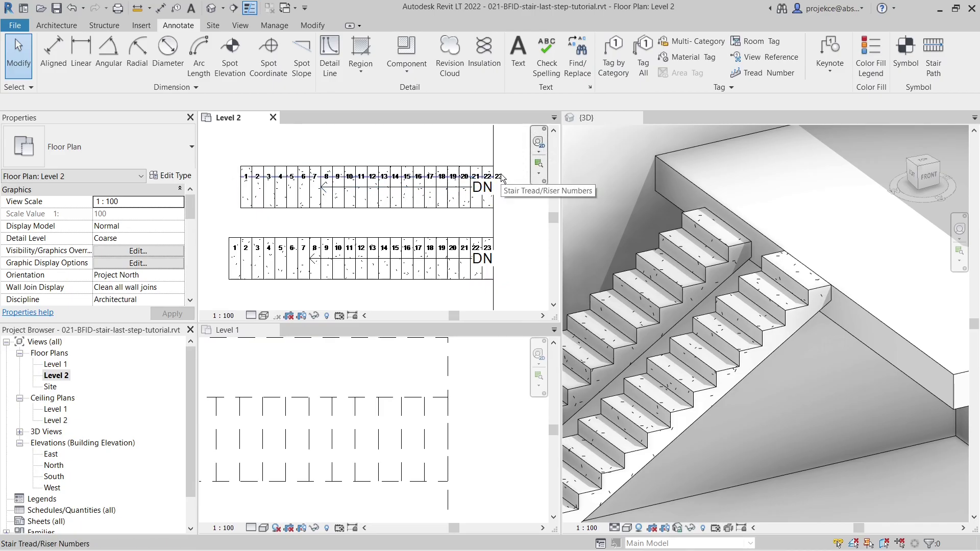
click(381, 181)
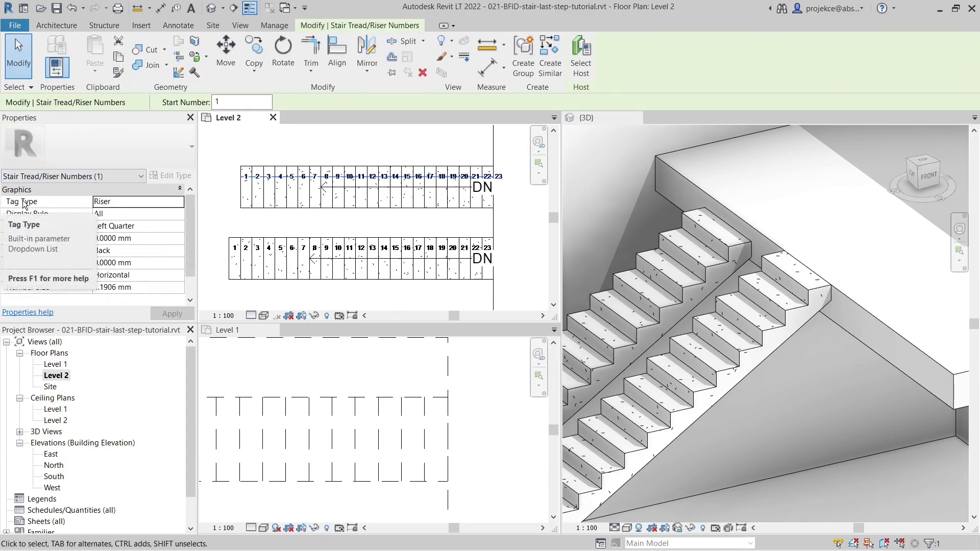
Step: Change both runs' step numbering Tag Type to Tread, then clear the selection
click(182, 204)
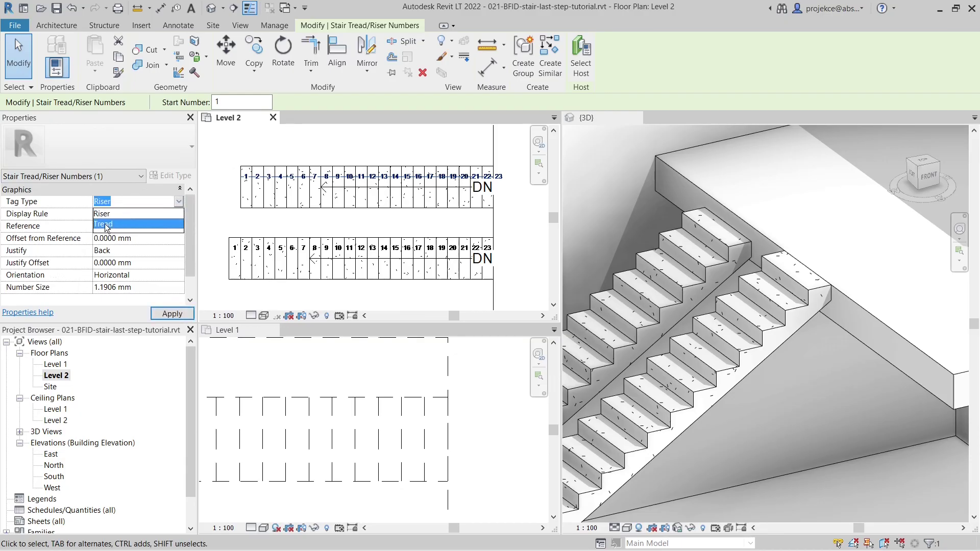
click(142, 216)
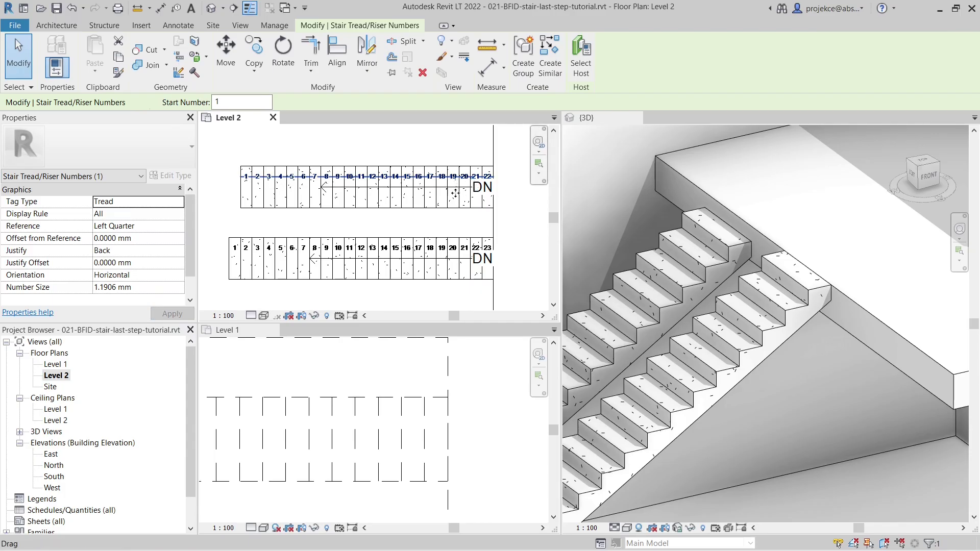
click(388, 253)
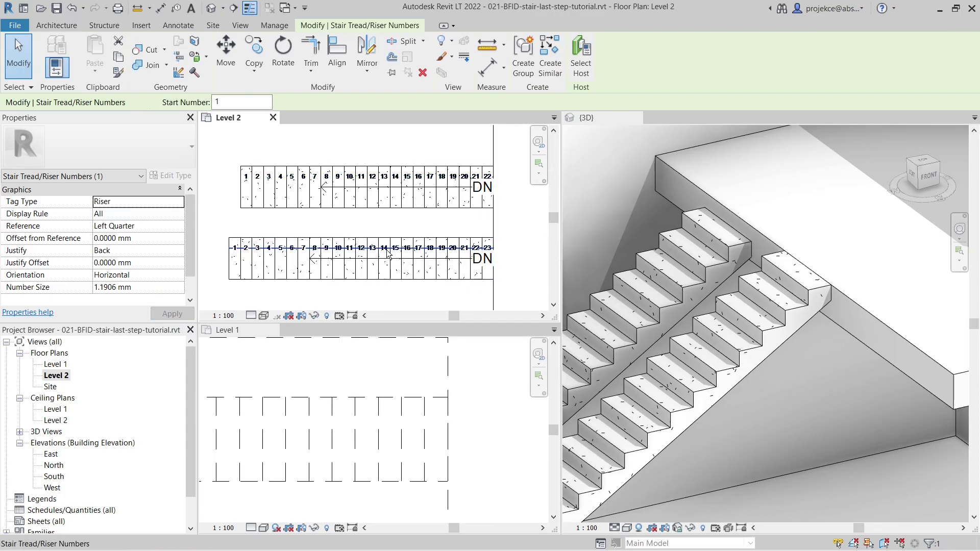
click(178, 205)
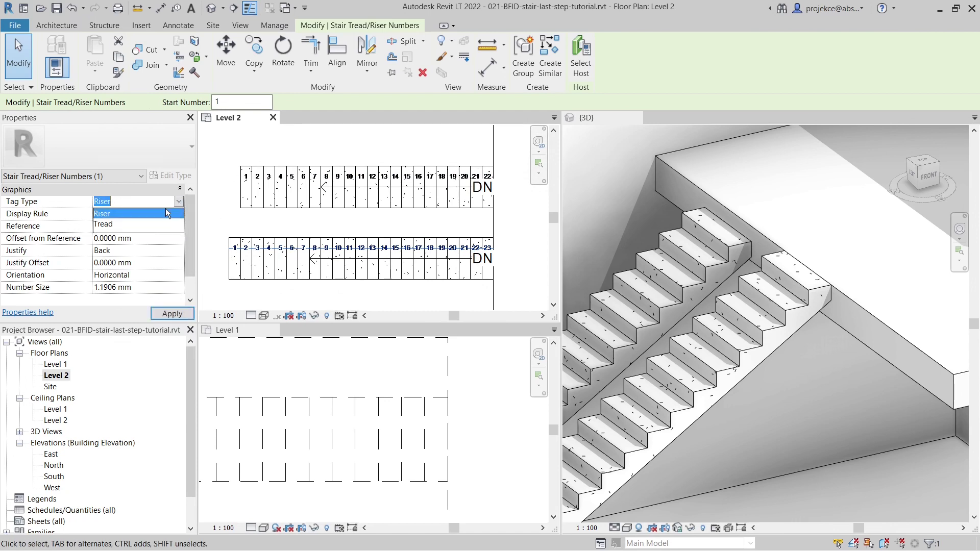
click(110, 227)
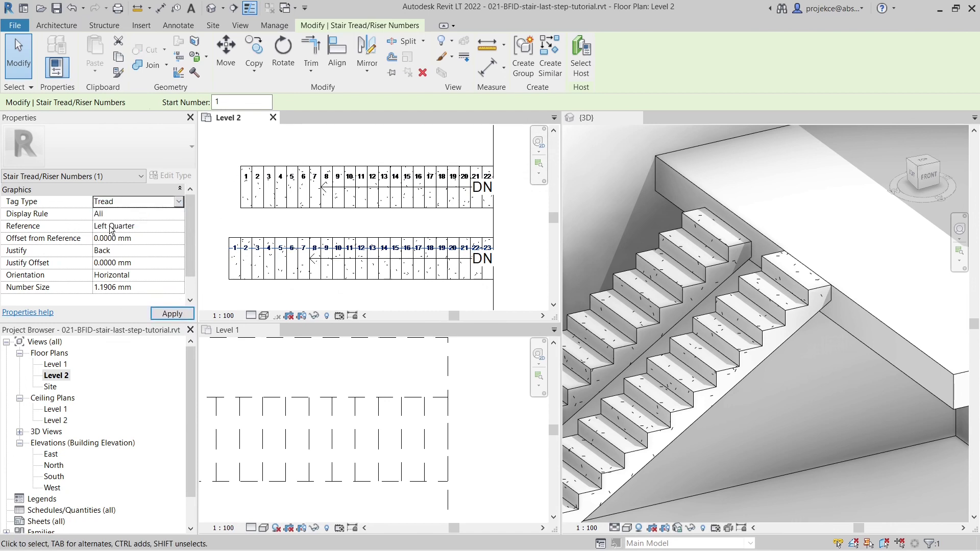
click(355, 236)
click(480, 229)
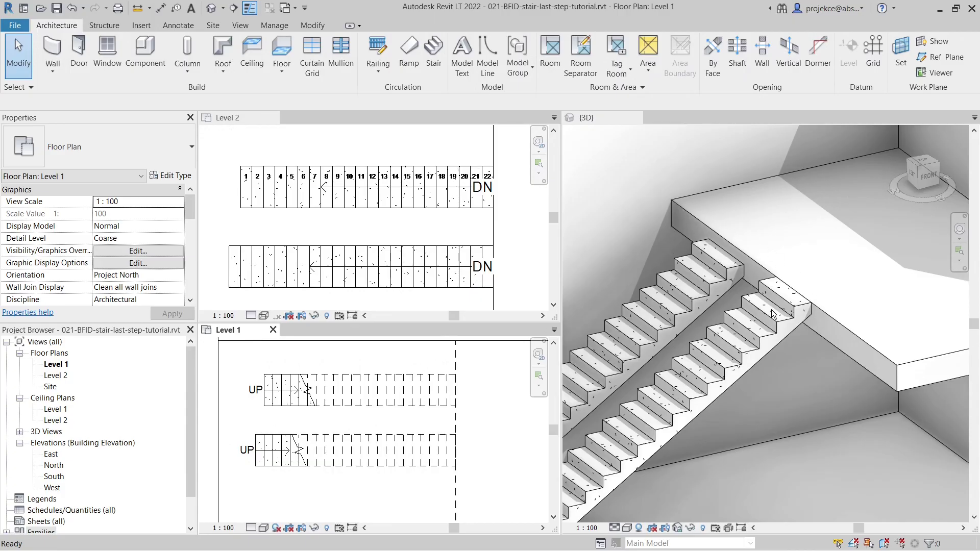
Step: Delete the second stair and sketch a 23-riser Cast-In-Place Monolithic Stair run on Level 1
click(759, 336)
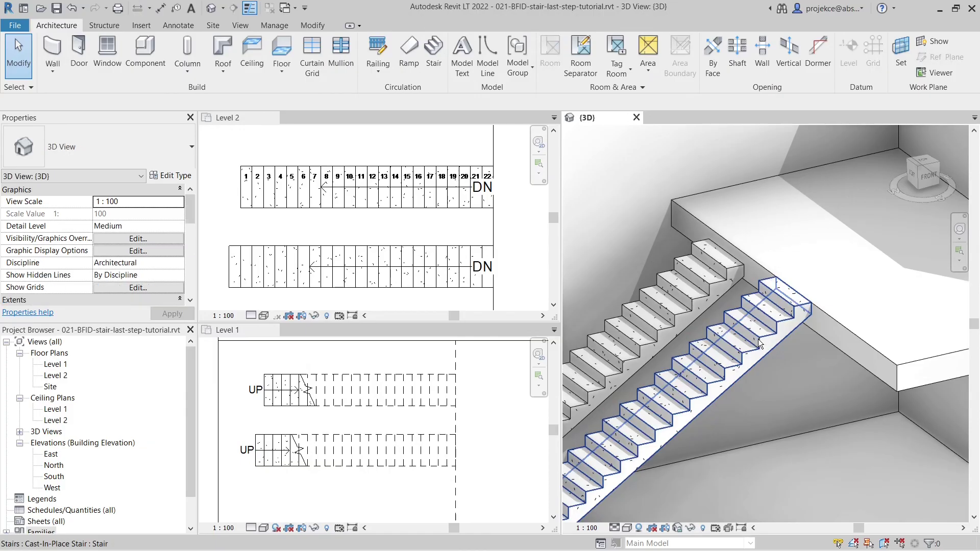
key(Delete)
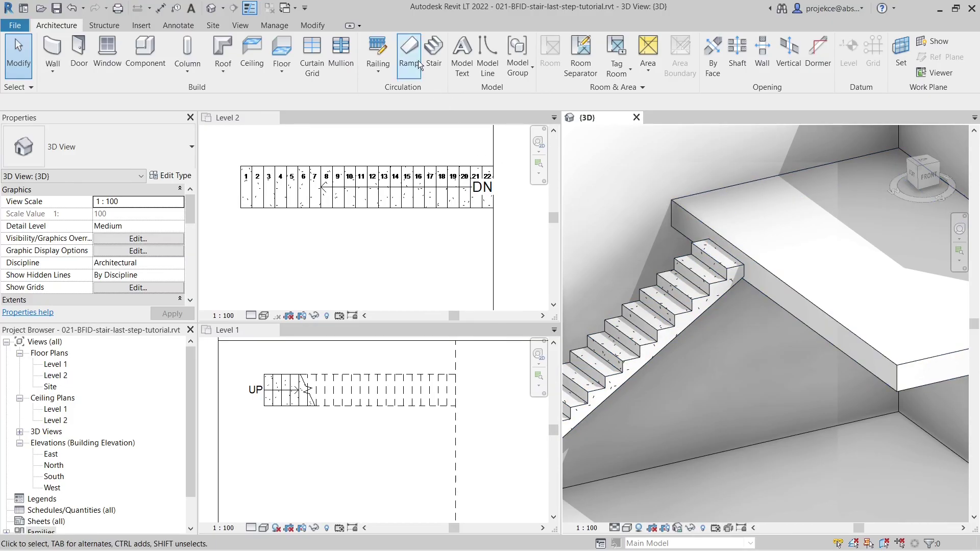
click(430, 48)
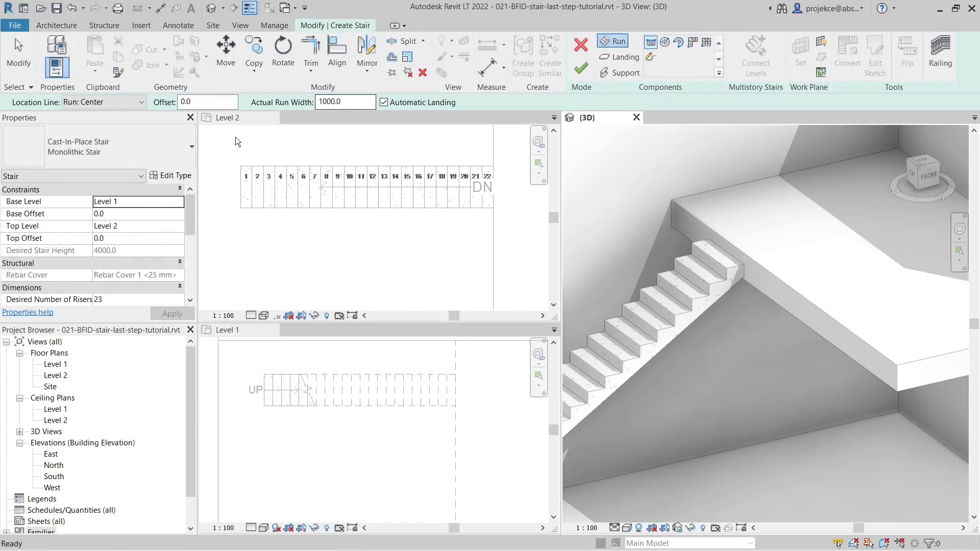
click(144, 152)
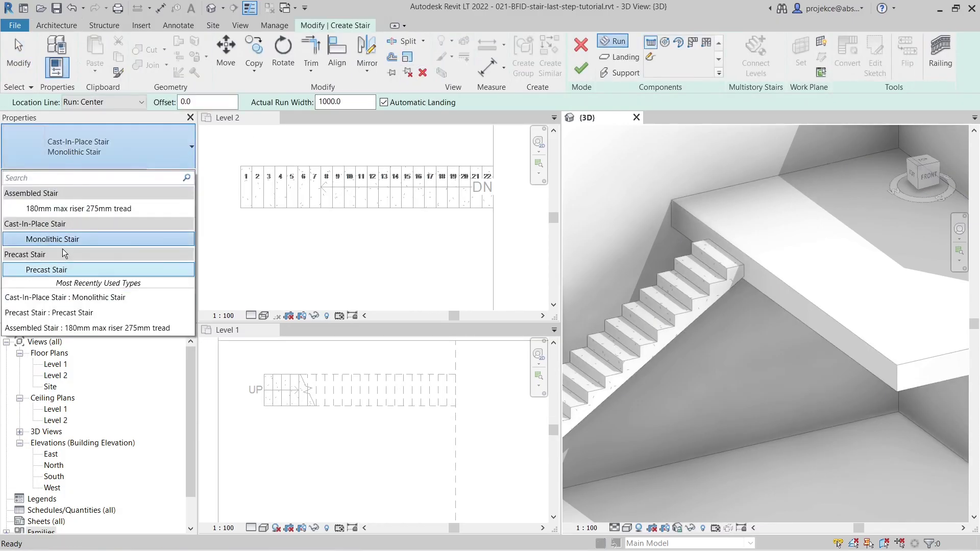
click(62, 239)
click(238, 449)
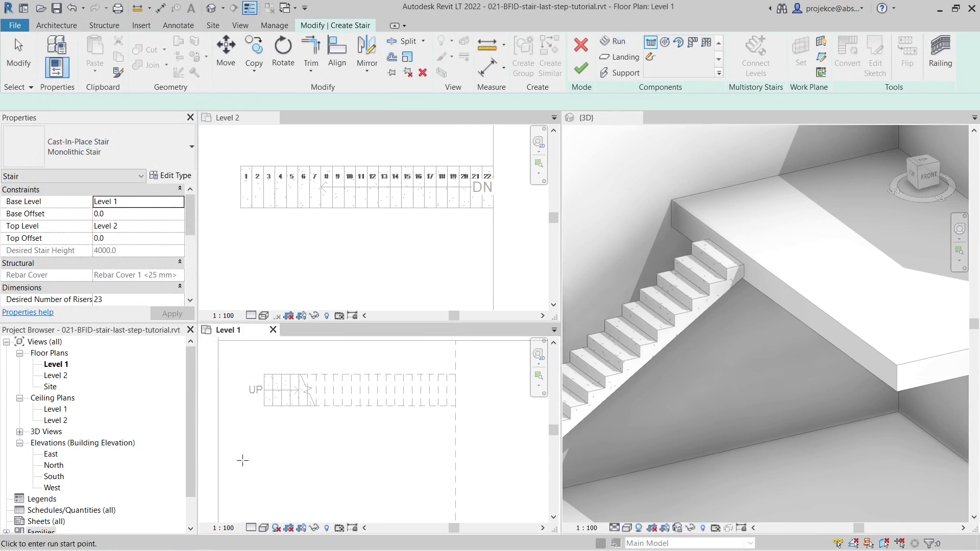
click(504, 453)
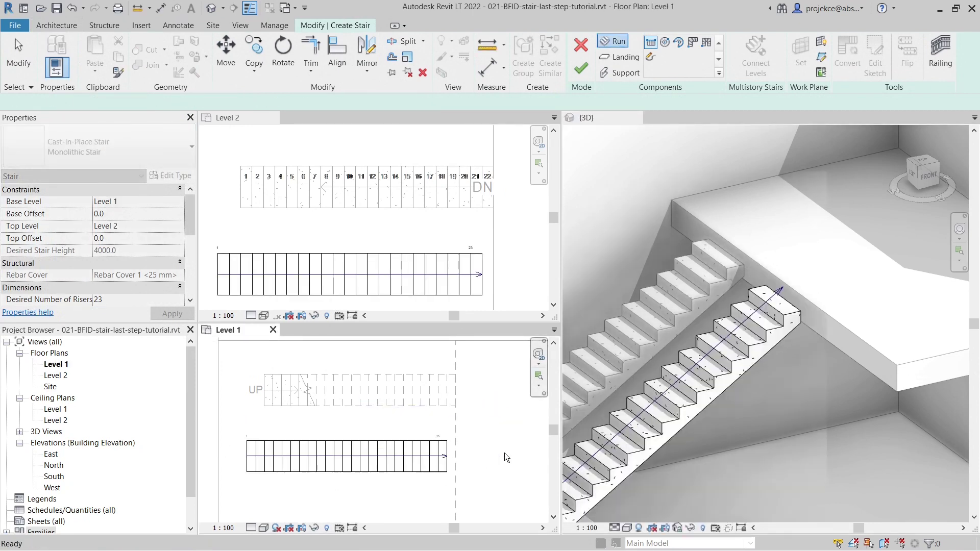
key(Escape)
Step: Align the new run's end to the slab edge, finish the stair, and select it in 3D
key(a)
key(l)
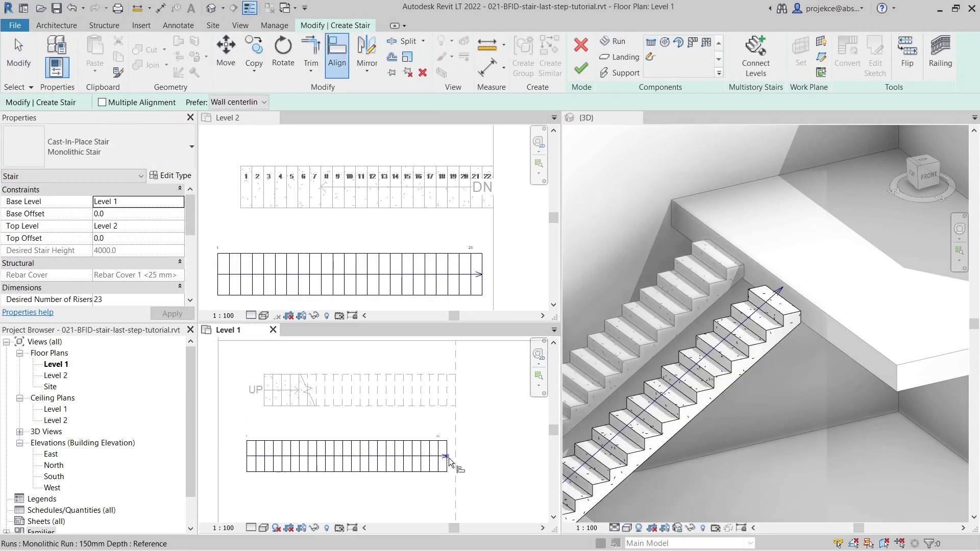
click(455, 456)
click(447, 462)
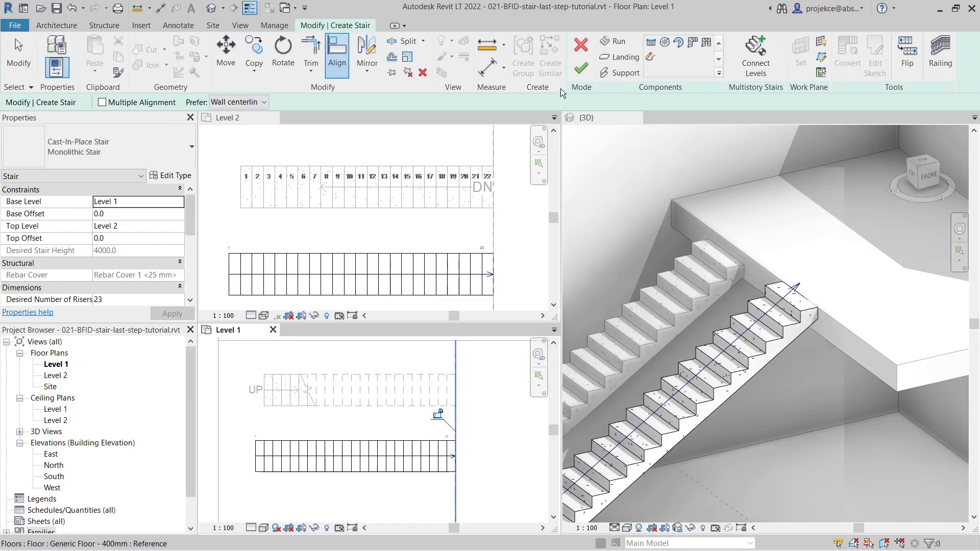
click(581, 68)
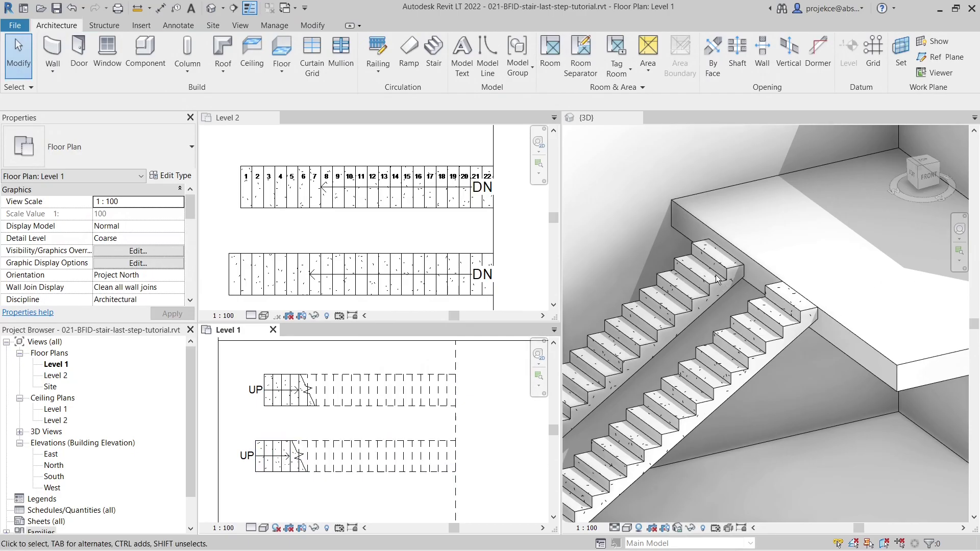
click(755, 350)
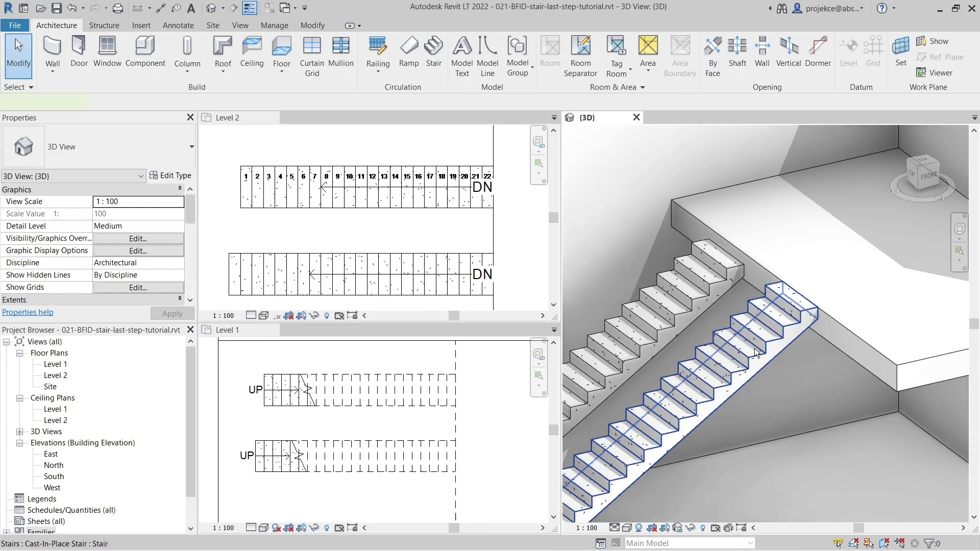
click(754, 348)
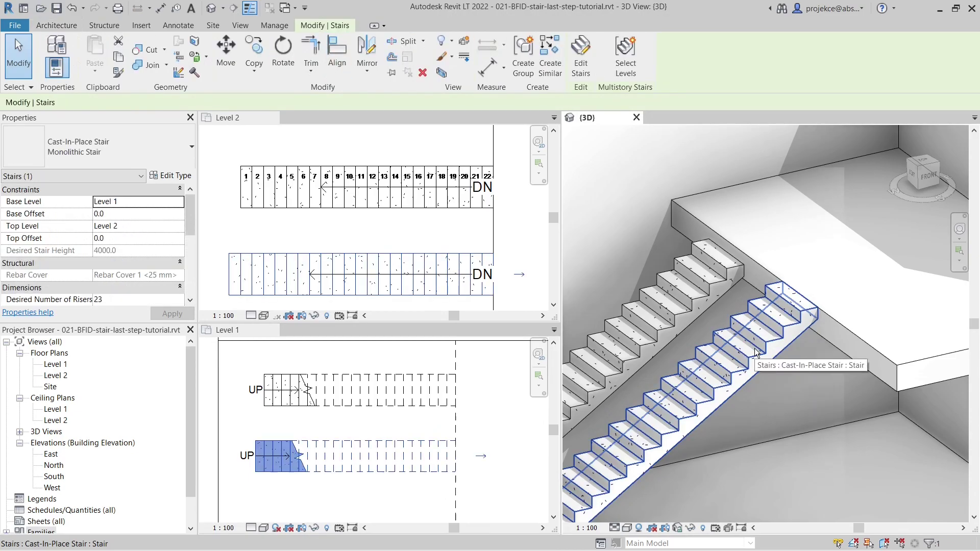
Step: Delete the second stair again, start a new stair, and open the Properties filter dropdown
key(Delete)
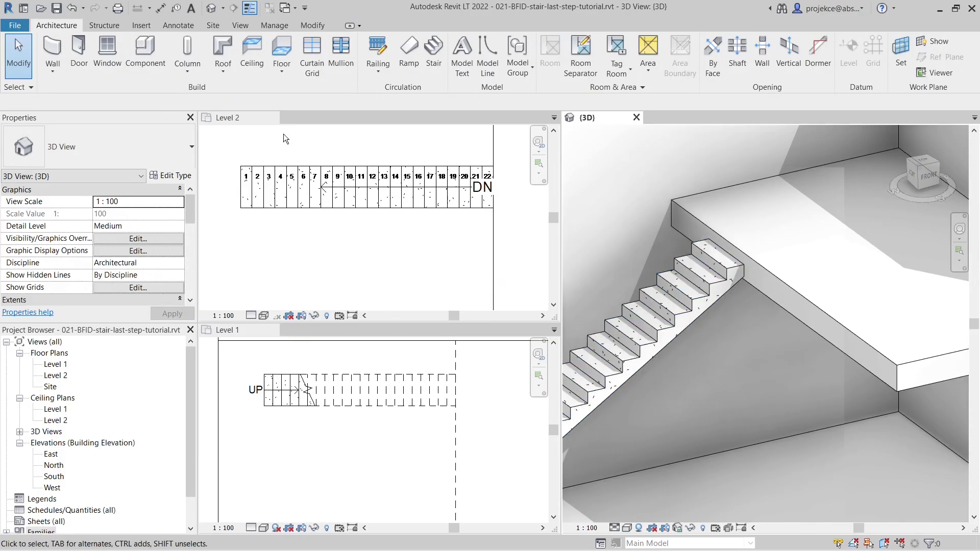
click(436, 51)
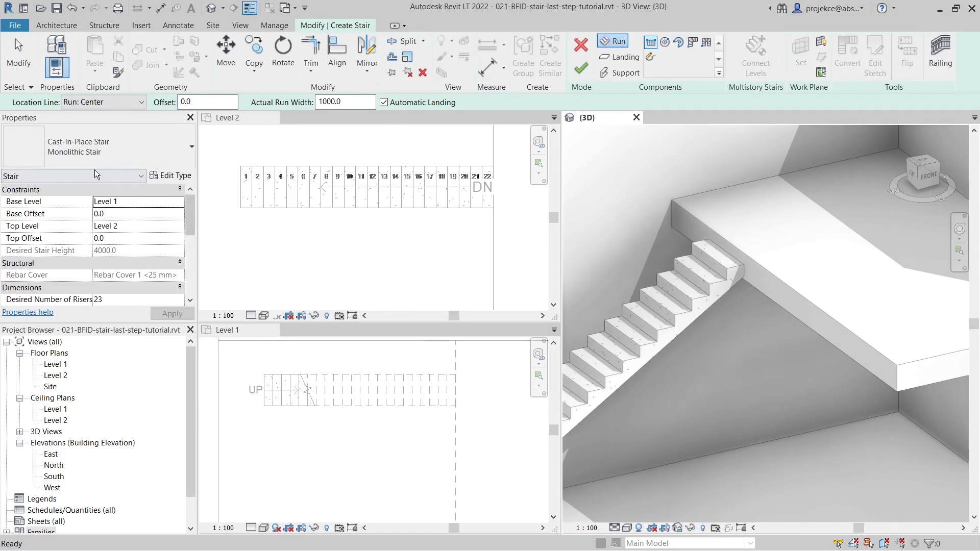
click(65, 174)
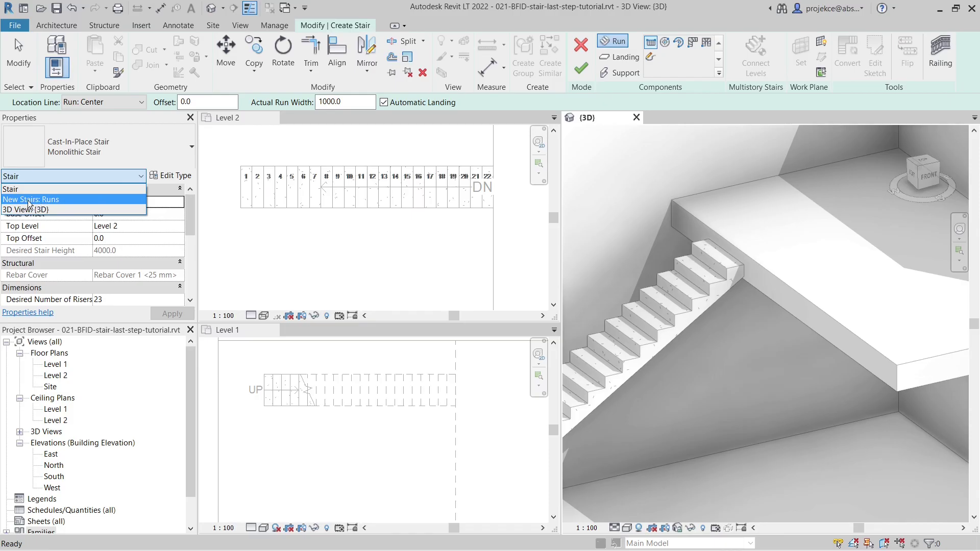
Step: Tick End with Riser for New Stairs: Runs and place the run's start point on Level 1
click(29, 203)
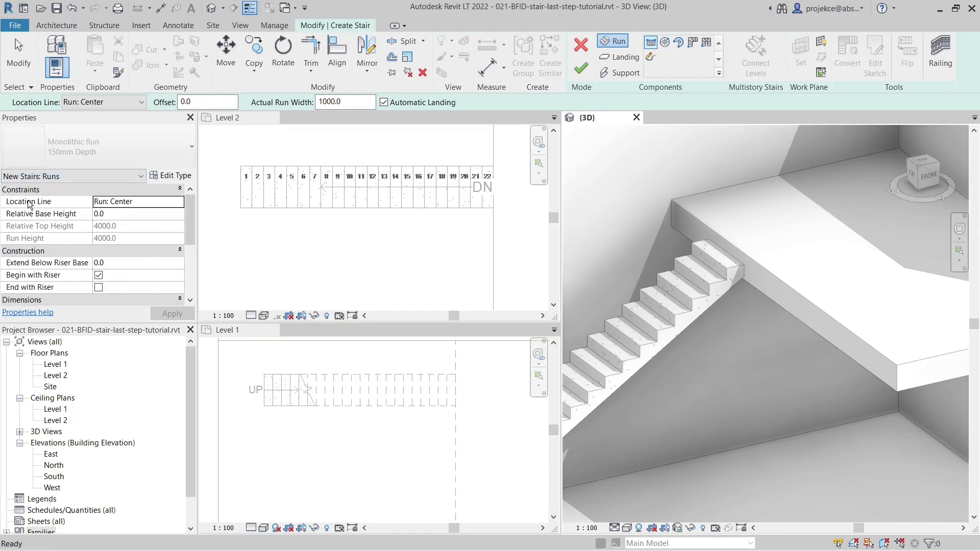
click(99, 288)
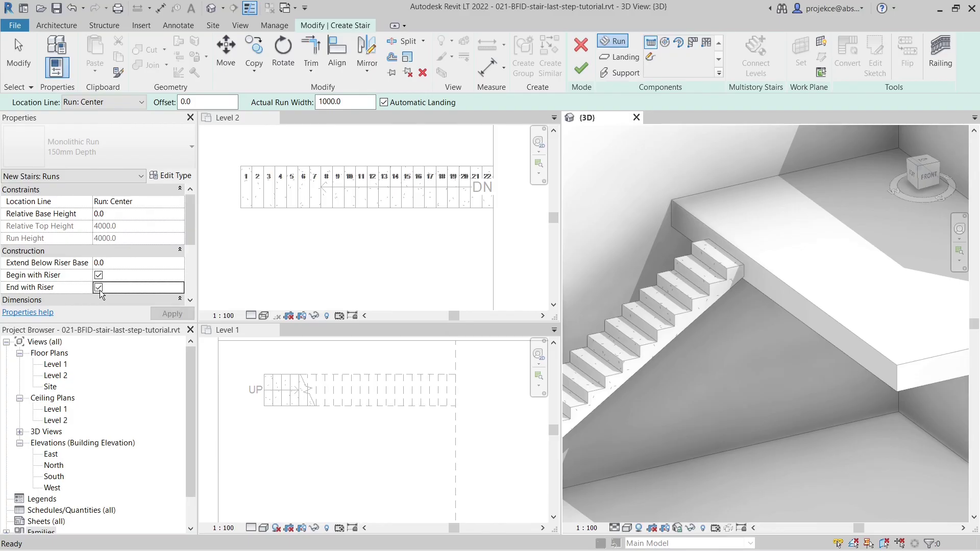
click(263, 458)
click(237, 446)
Step: Complete the 23-riser run, align its end to the slab edge with AL, and finish the stair
click(429, 446)
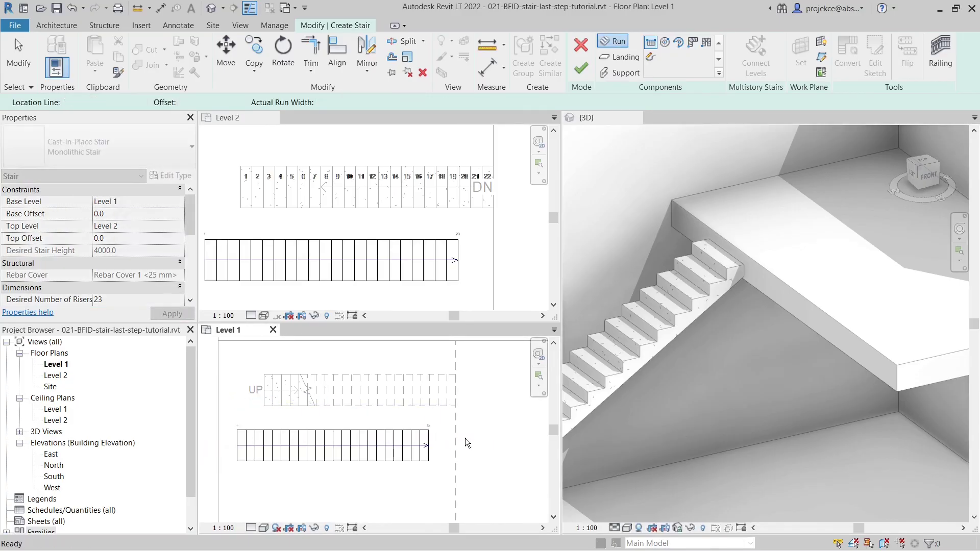
key(Escape)
key(a)
key(l)
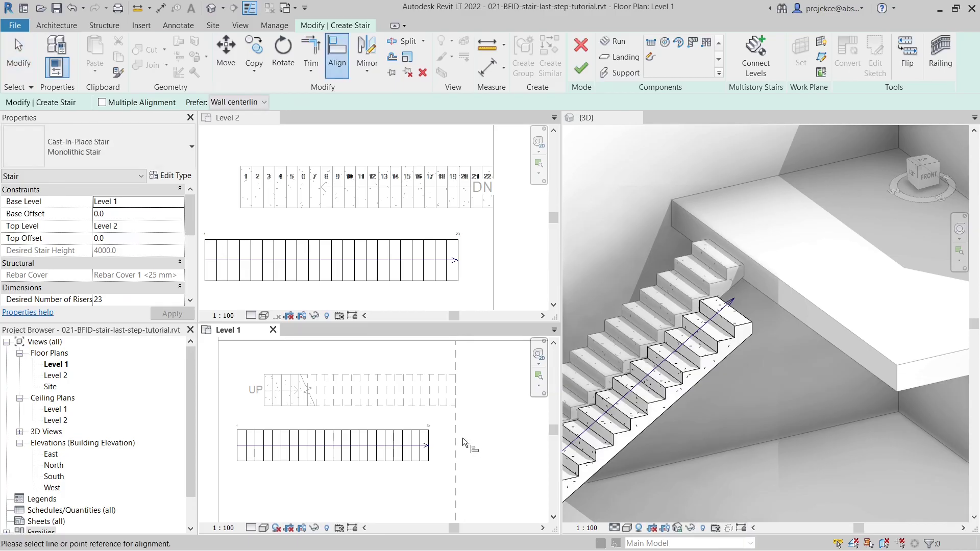
click(463, 437)
click(432, 437)
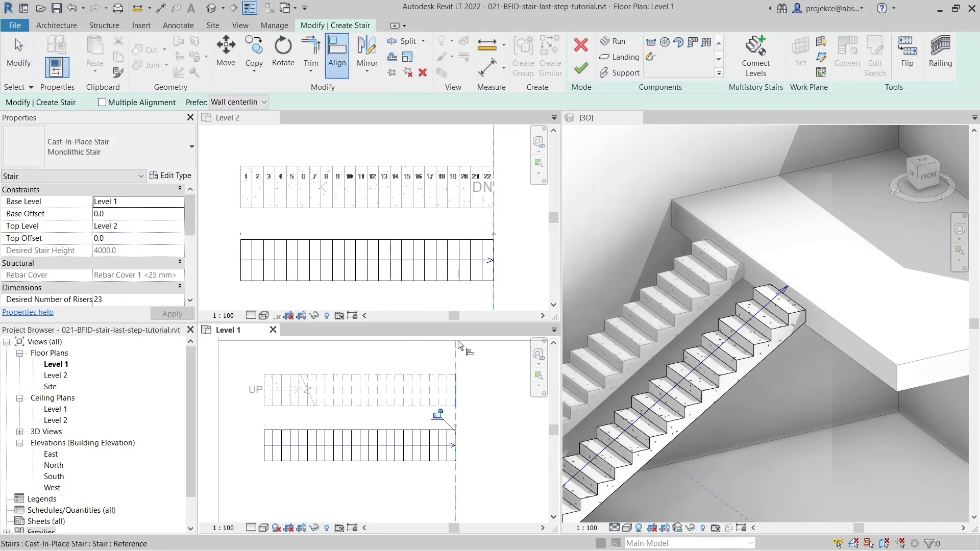
click(581, 68)
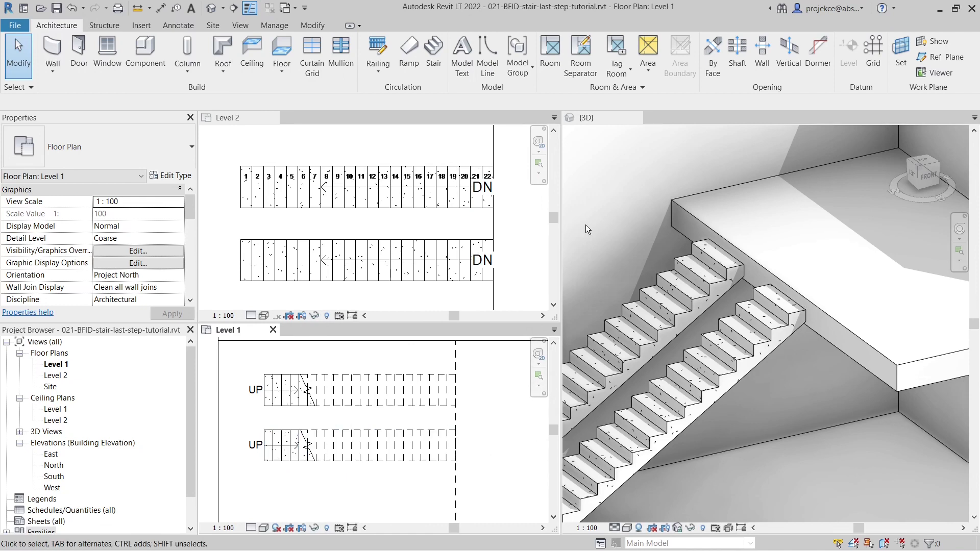
Step: Start a new Monolithic Stair from the 3D view and show its New Stairs: Runs properties
click(605, 225)
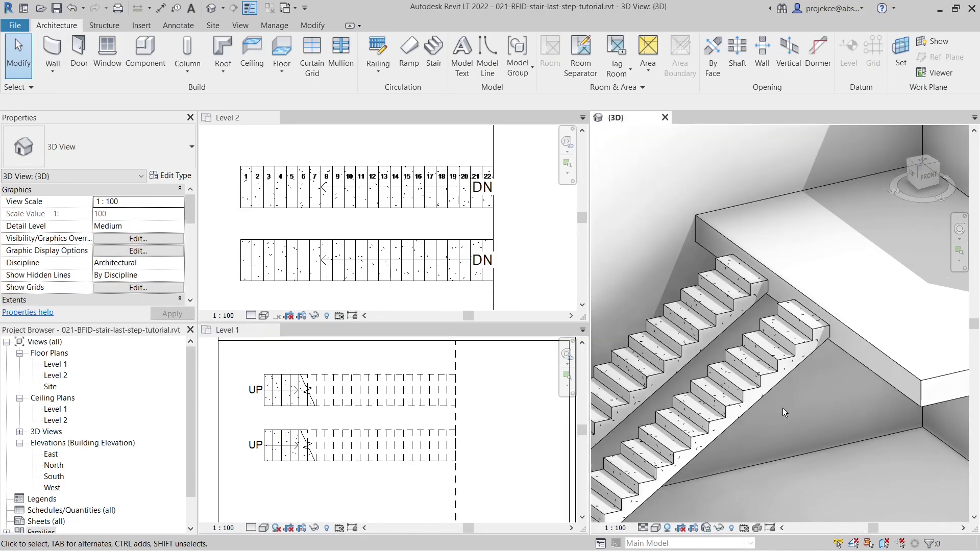
click(431, 58)
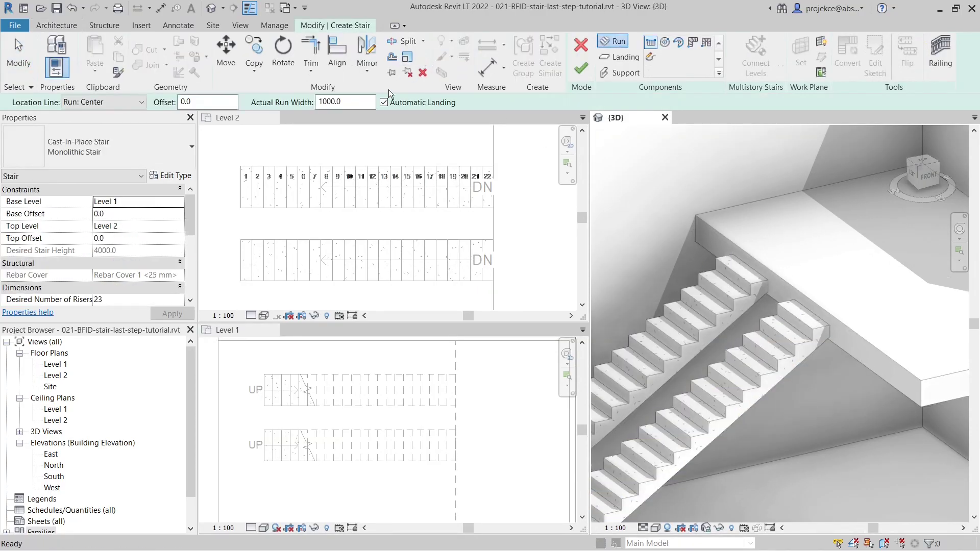
click(137, 155)
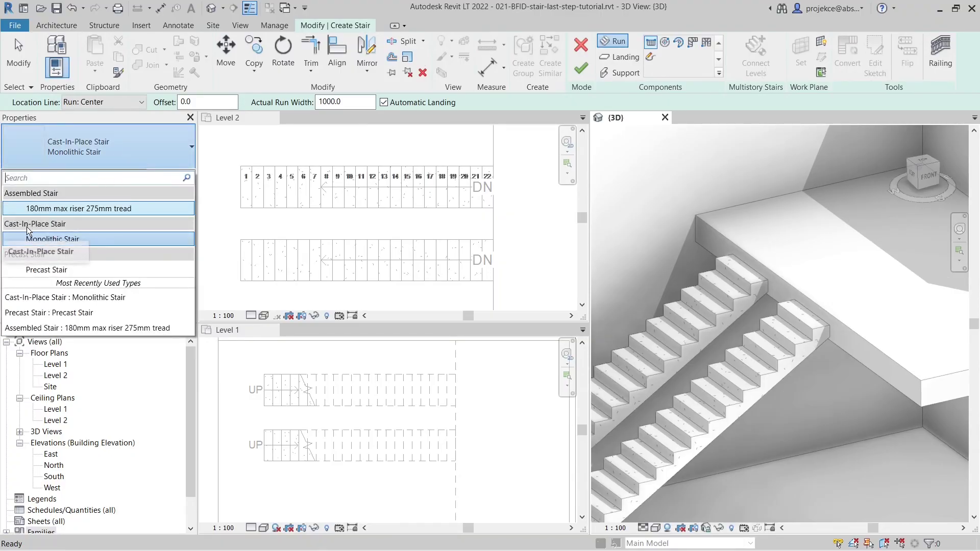
click(30, 242)
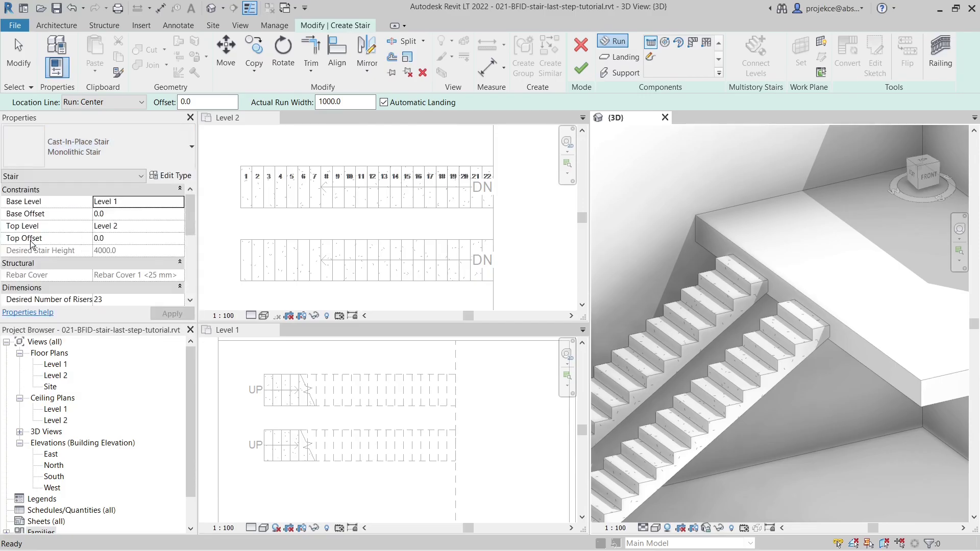
click(69, 172)
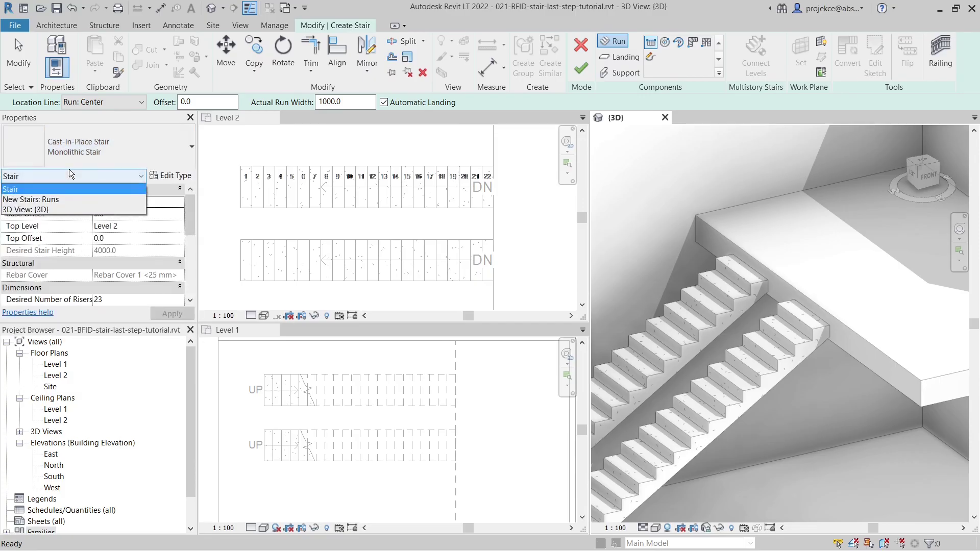
click(60, 199)
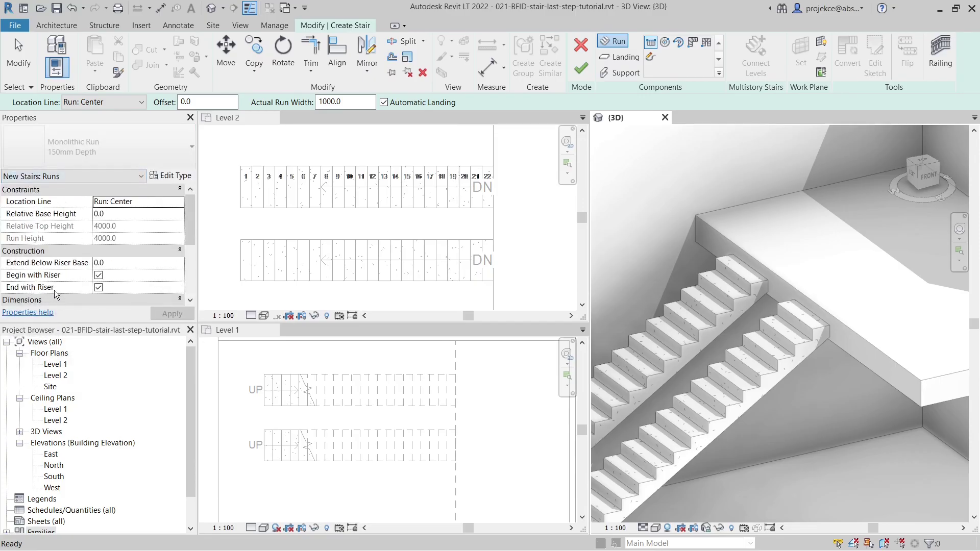
Step: Switch the stair to Assembled Stair and review its run properties for comparison
click(66, 173)
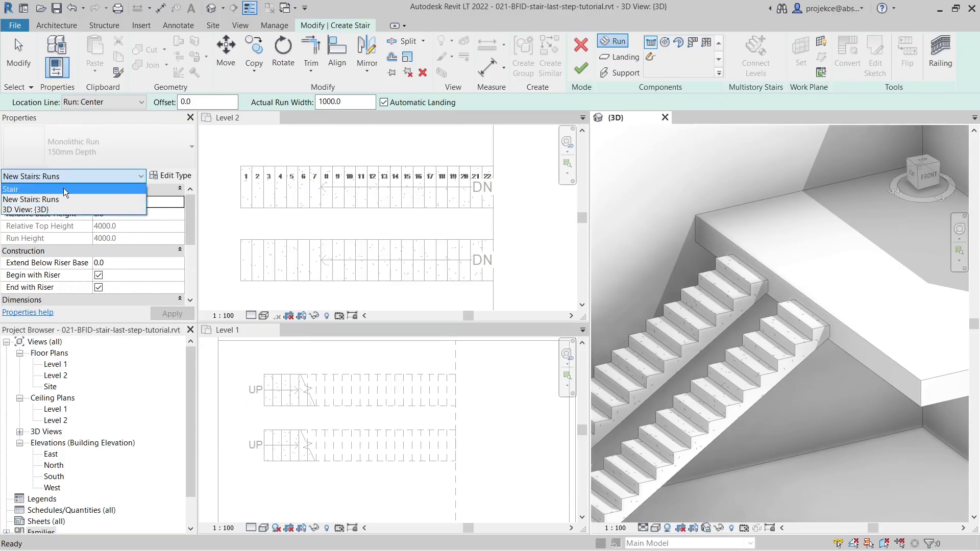
click(63, 188)
click(90, 151)
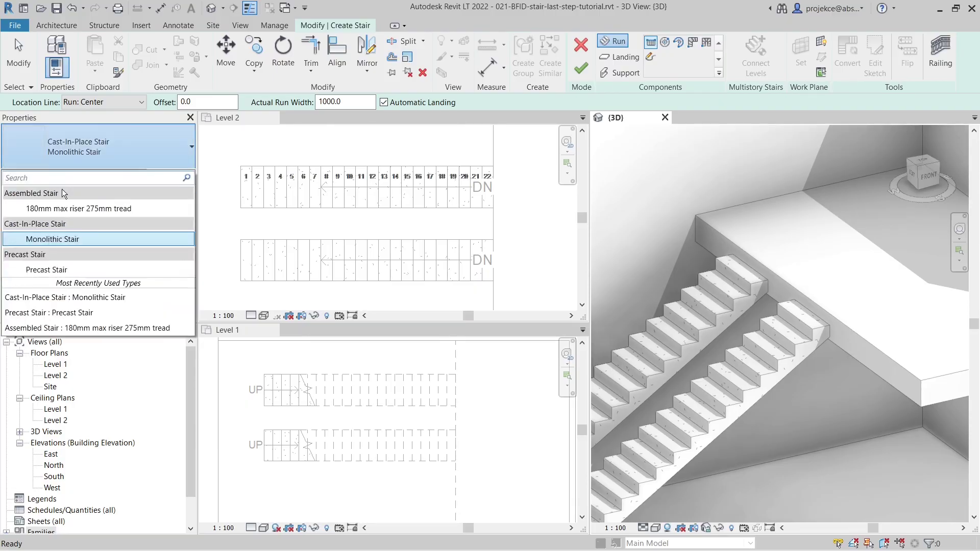
click(62, 212)
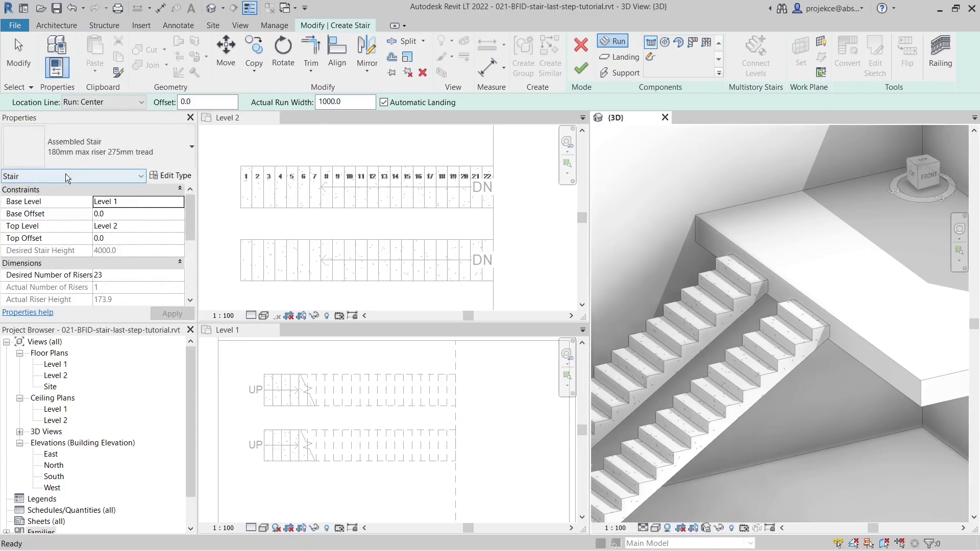
click(66, 174)
click(56, 198)
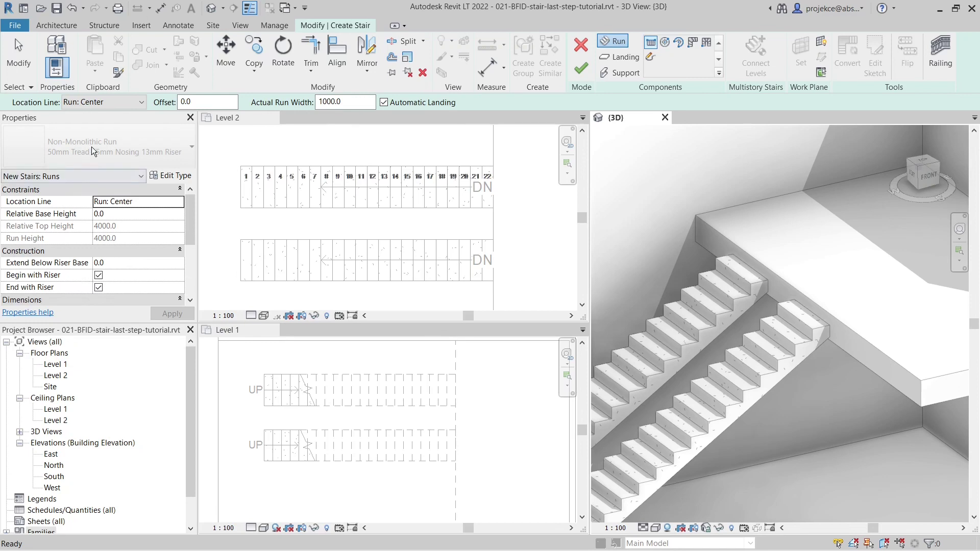
Step: Change the stair type to Precast Stair and display its run properties
click(92, 177)
click(61, 188)
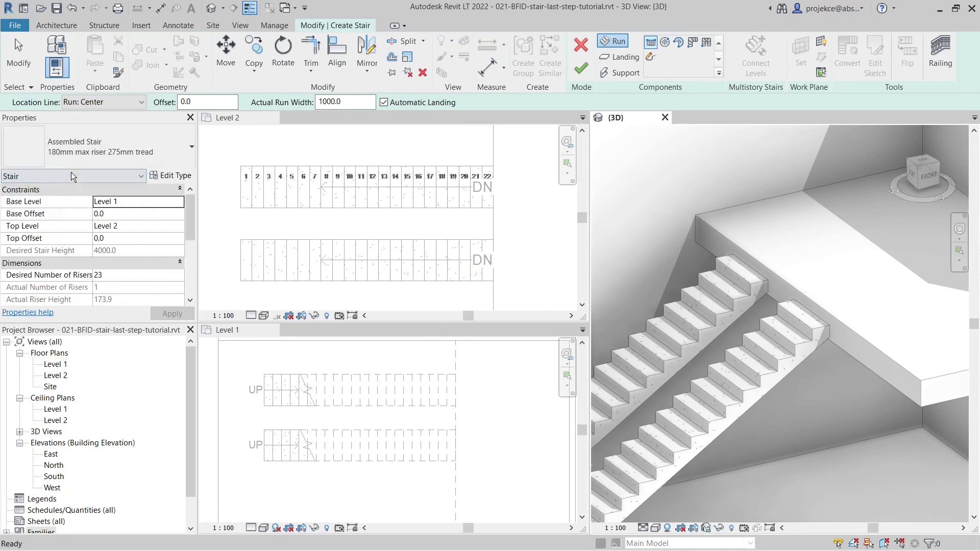
click(91, 143)
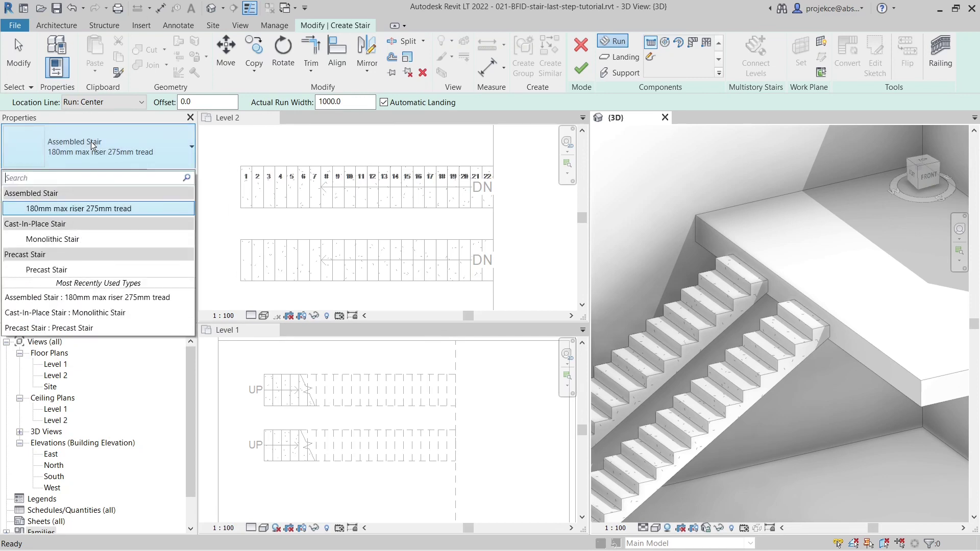
click(67, 270)
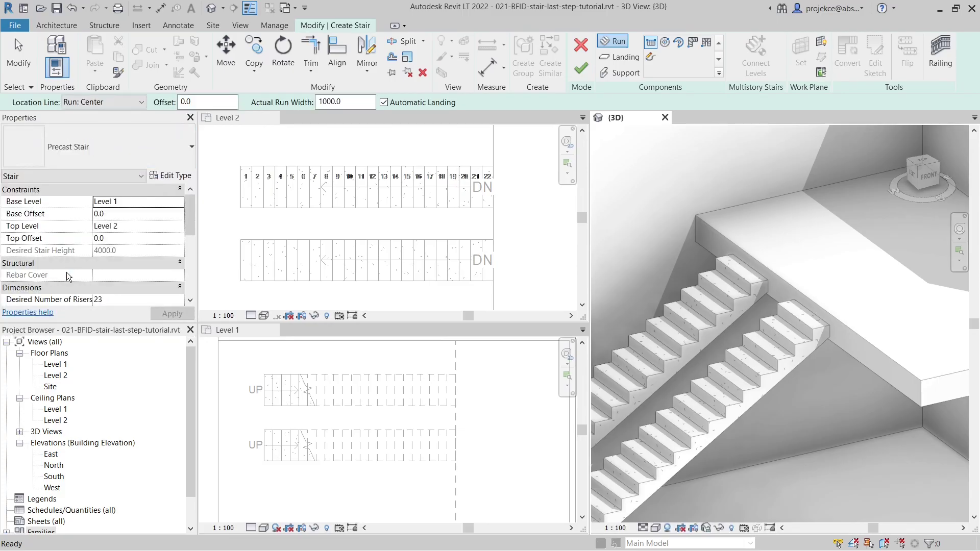
click(72, 176)
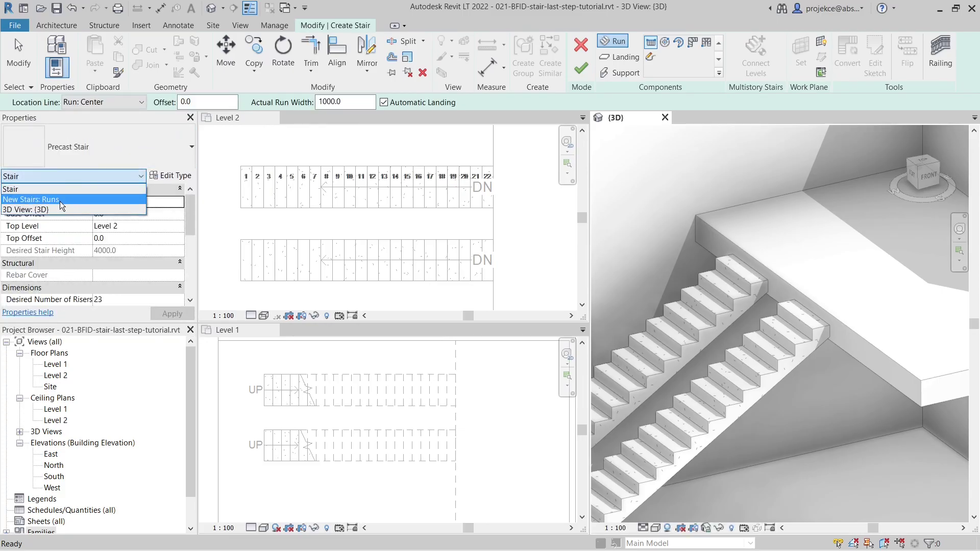
click(59, 199)
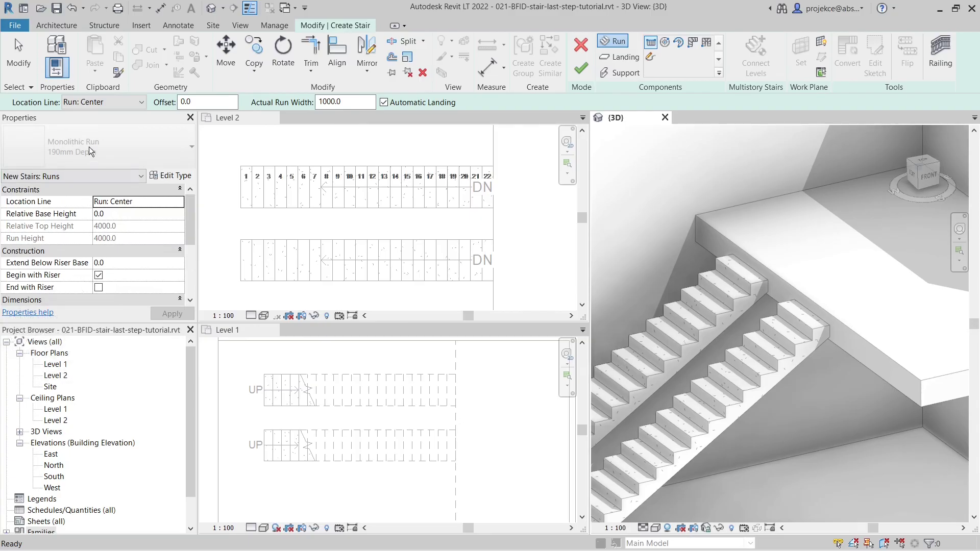
Step: Draw a precast stair run in the Level 1 plan below the two existing stairs
click(72, 175)
click(71, 176)
click(221, 484)
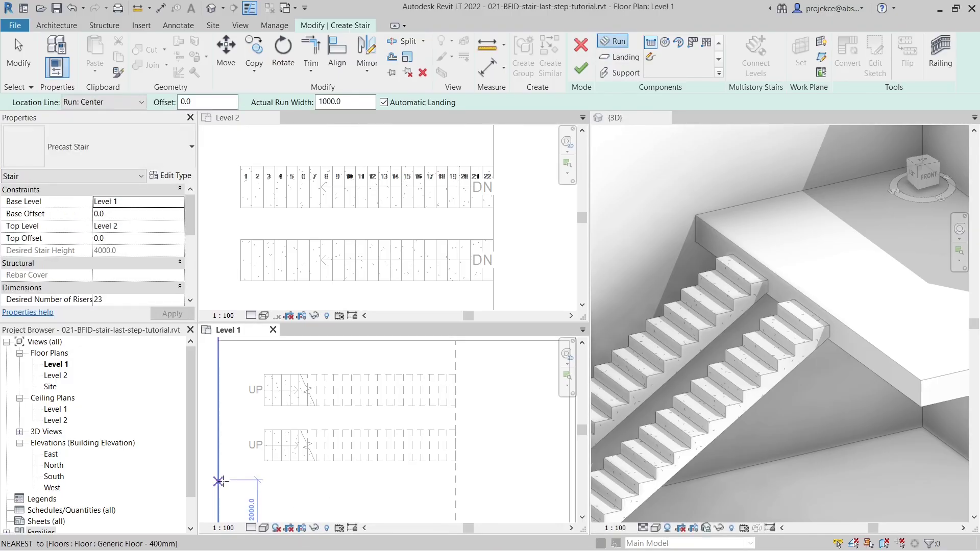
click(251, 496)
click(504, 495)
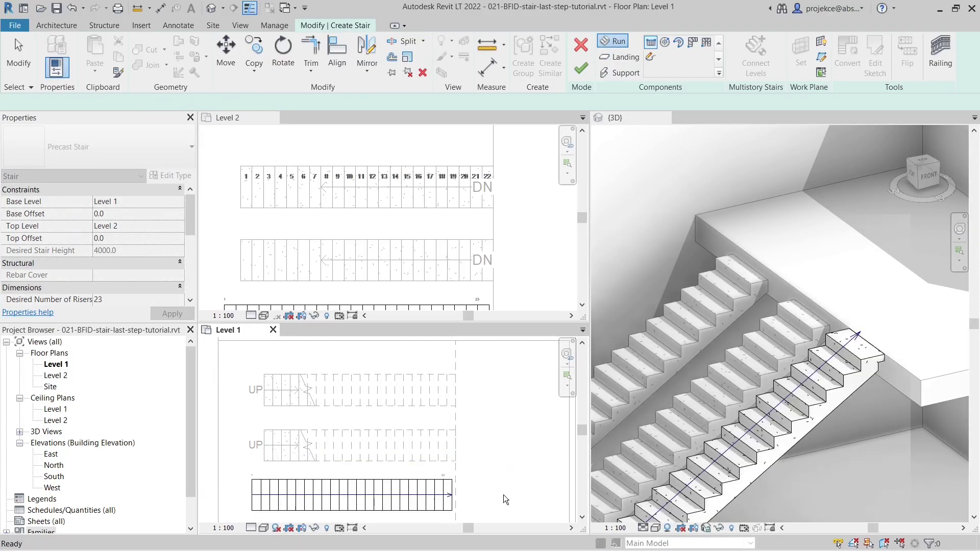
key(Escape)
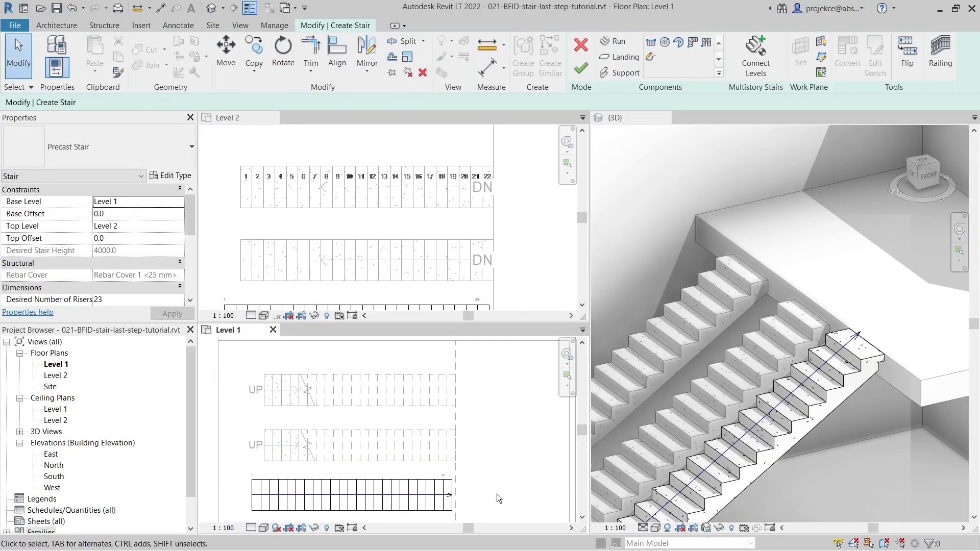
Step: Align the run's last riser to the Level 2 floor edge with AL, then finish the stair
scroll(437, 474, up, 2)
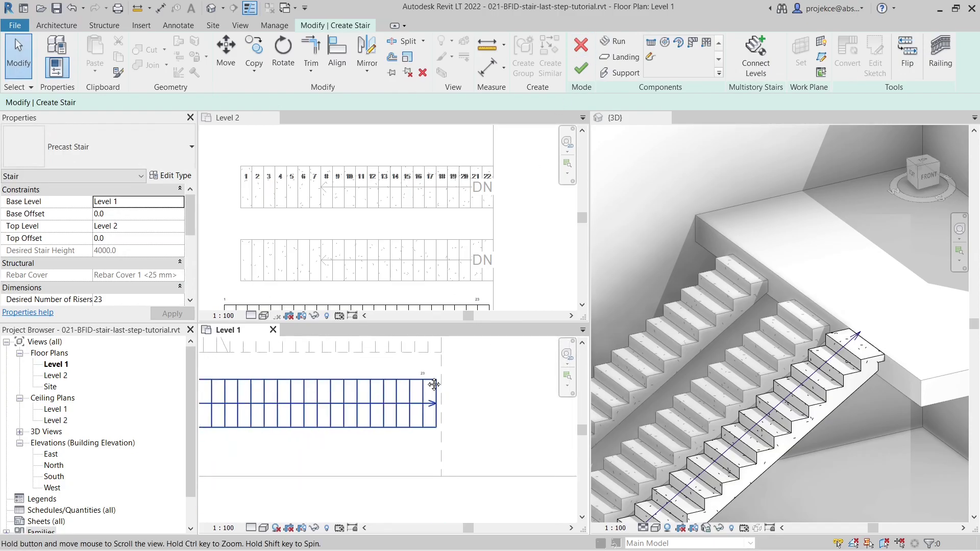
key(a)
key(l)
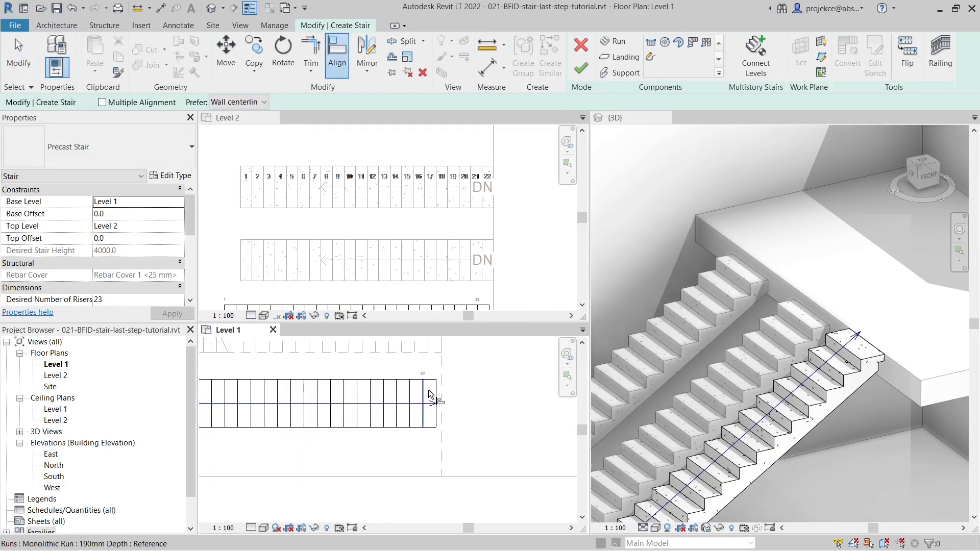
click(444, 387)
click(437, 396)
click(581, 67)
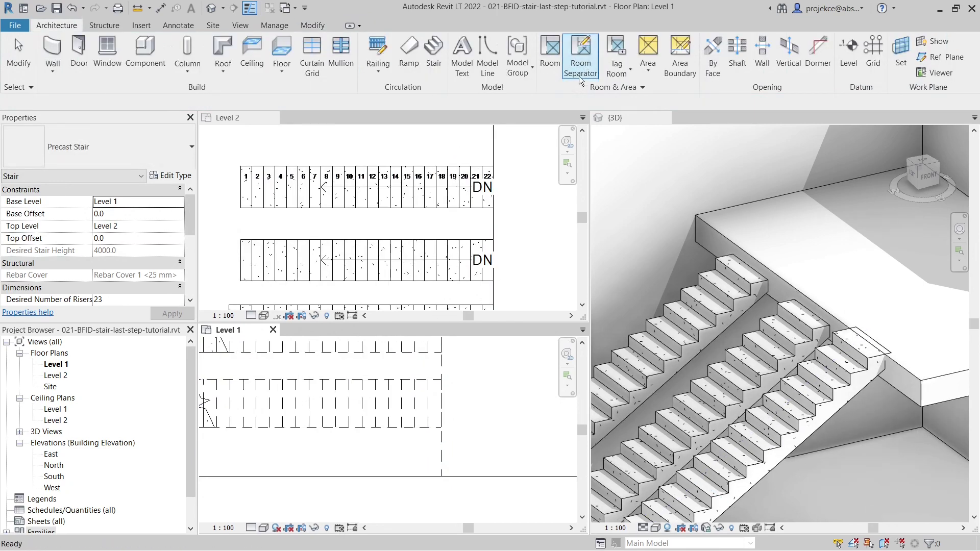
click(414, 402)
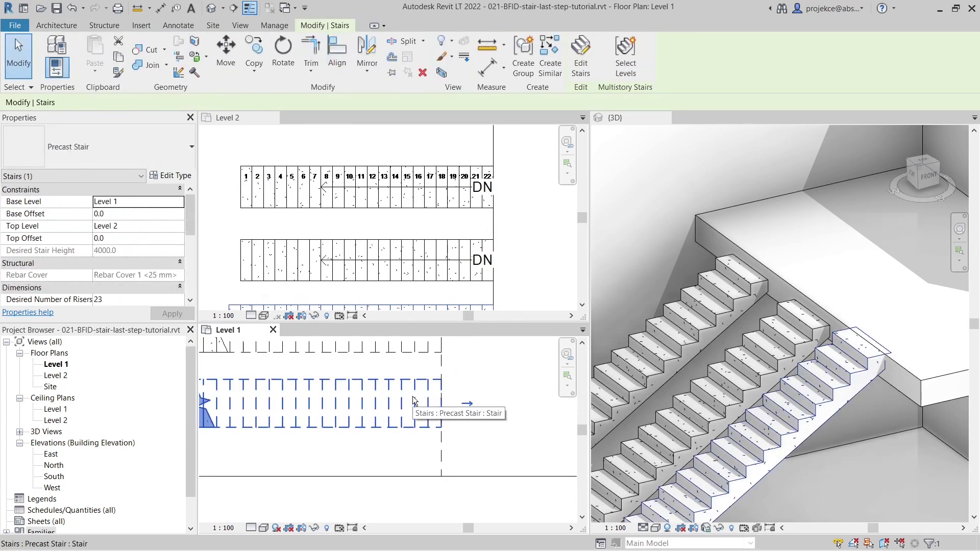
Step: Show the 3D view full-size with the other views as tabs (TW) and pan to frame the slab
click(403, 364)
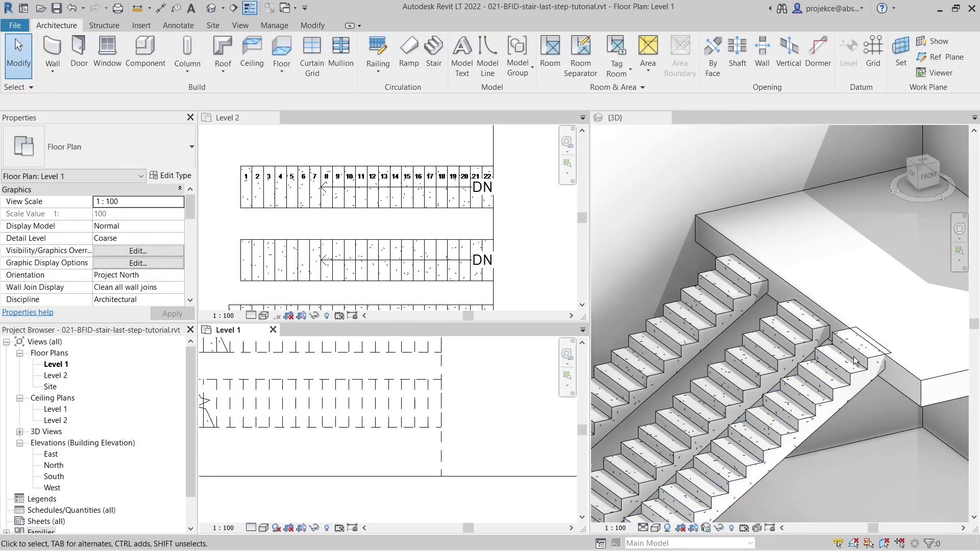
click(623, 277)
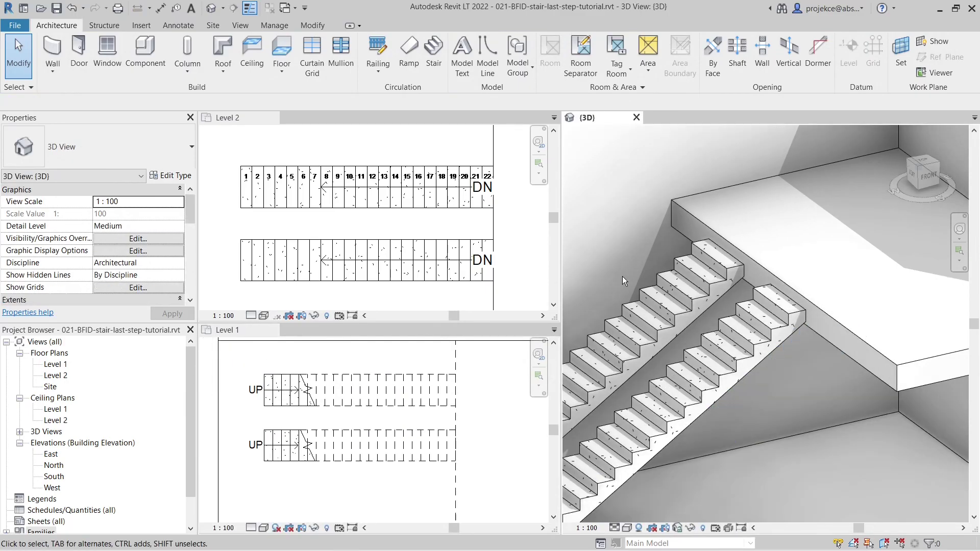
key(t)
key(w)
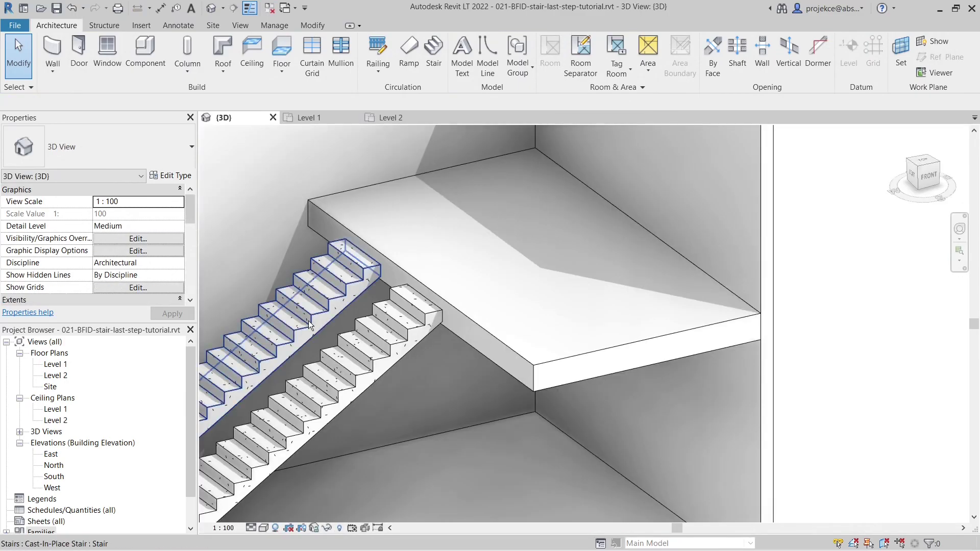
middle_drag(332, 248, 480, 266)
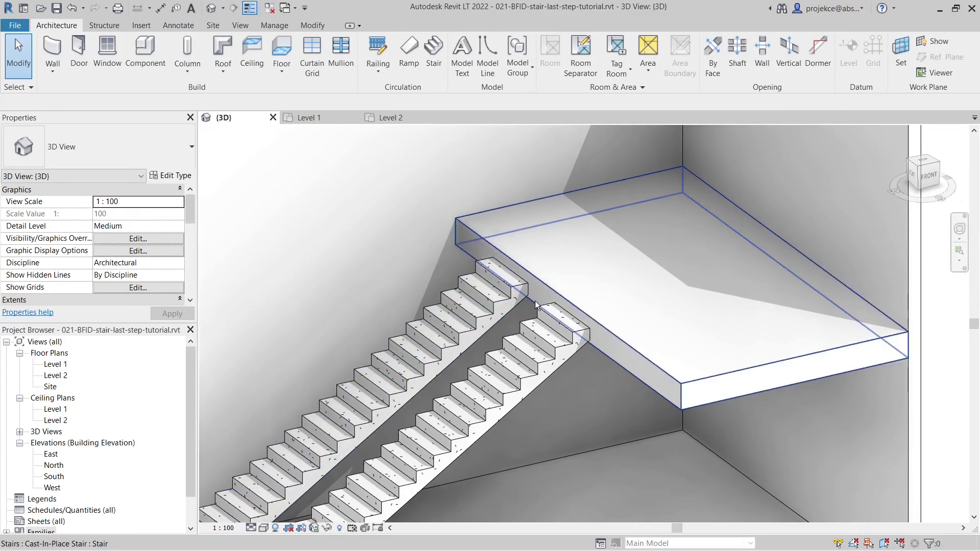